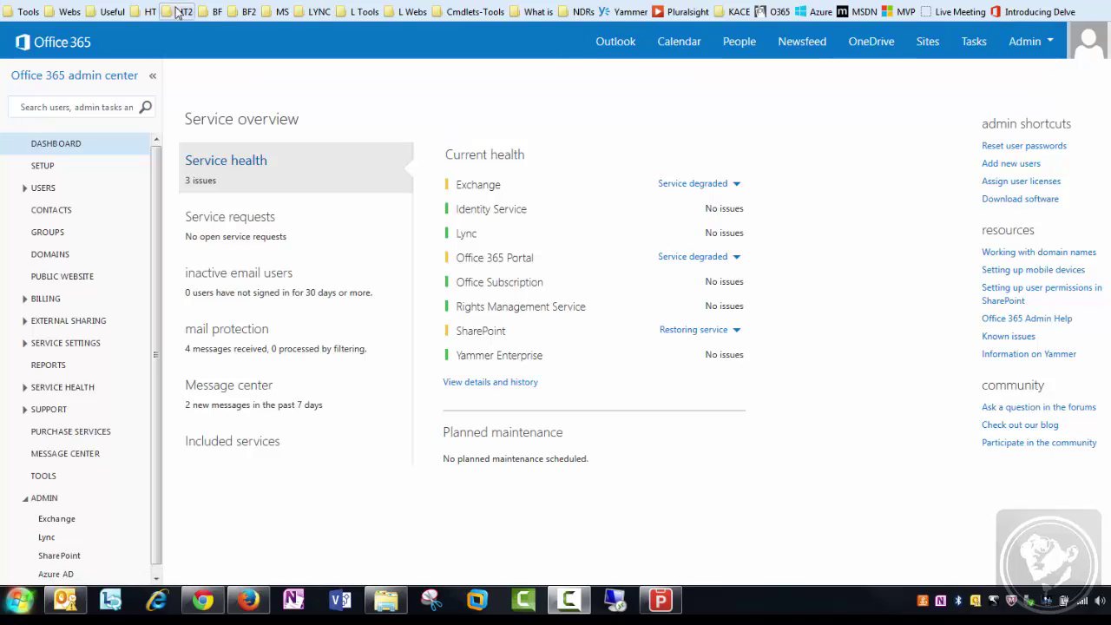
- From Users > Active Users, open the 'Set Multi-factor authentication requirements' setup page
click(23, 190)
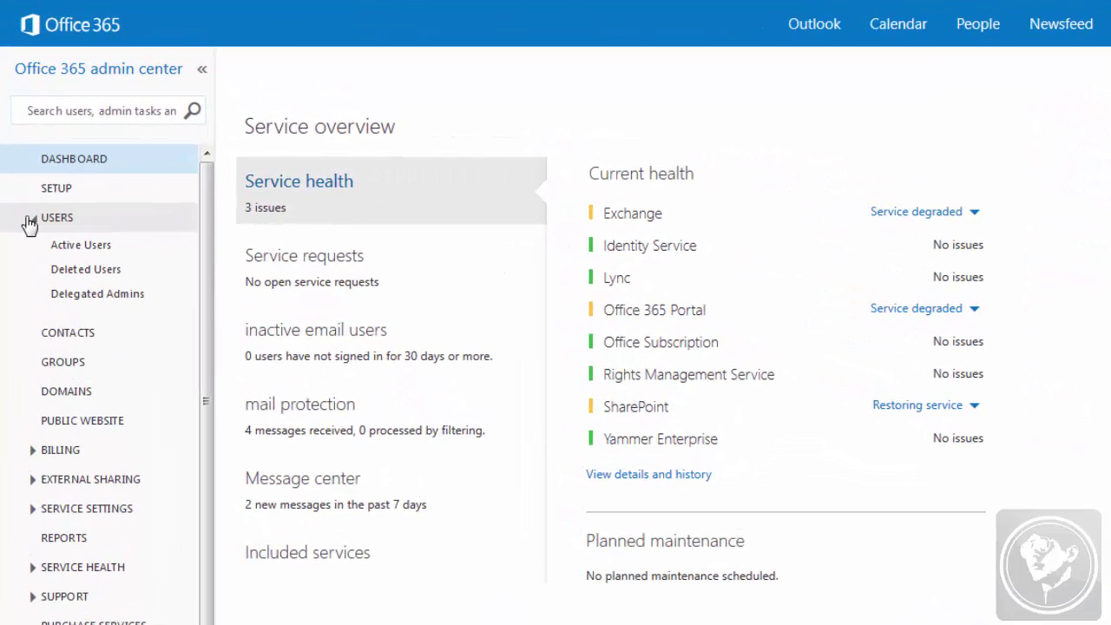
click(78, 247)
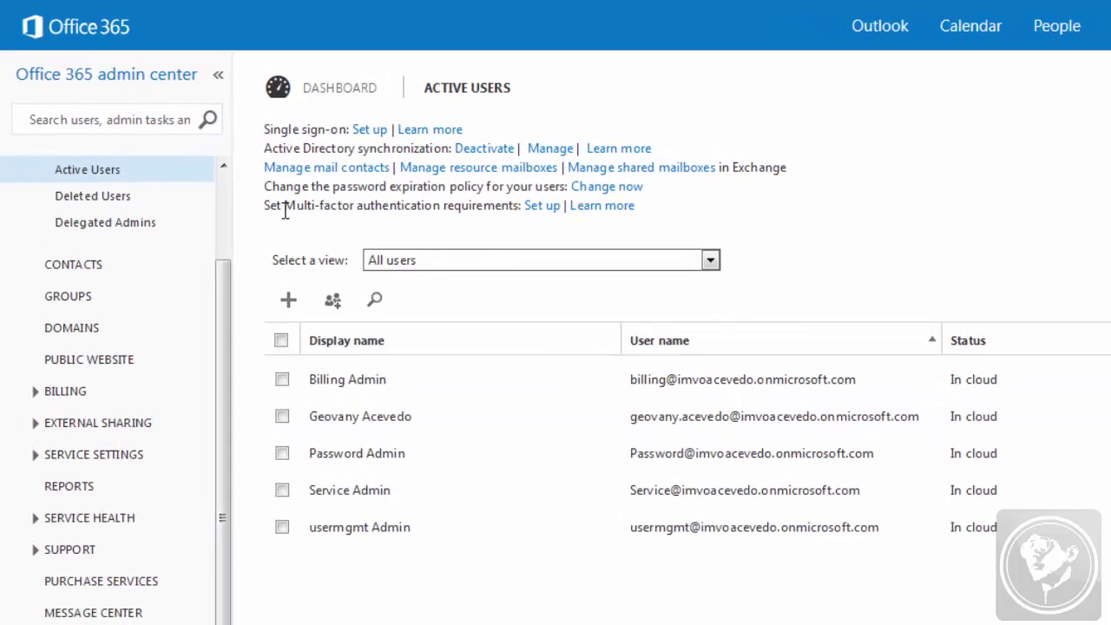
drag(255, 189, 307, 189)
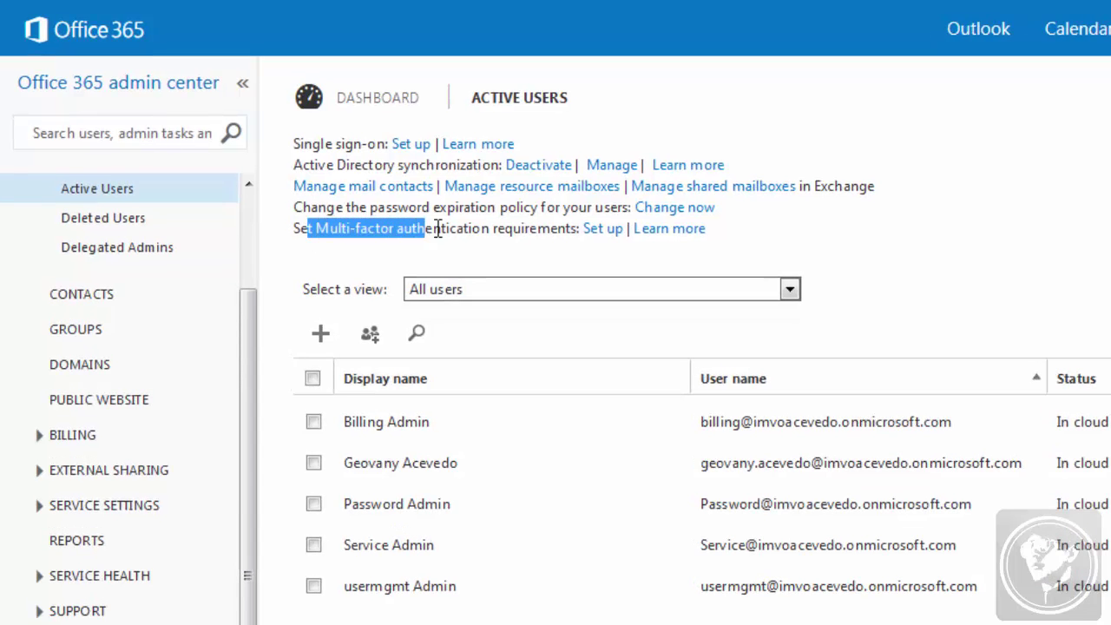
drag(368, 228, 468, 230)
click(479, 232)
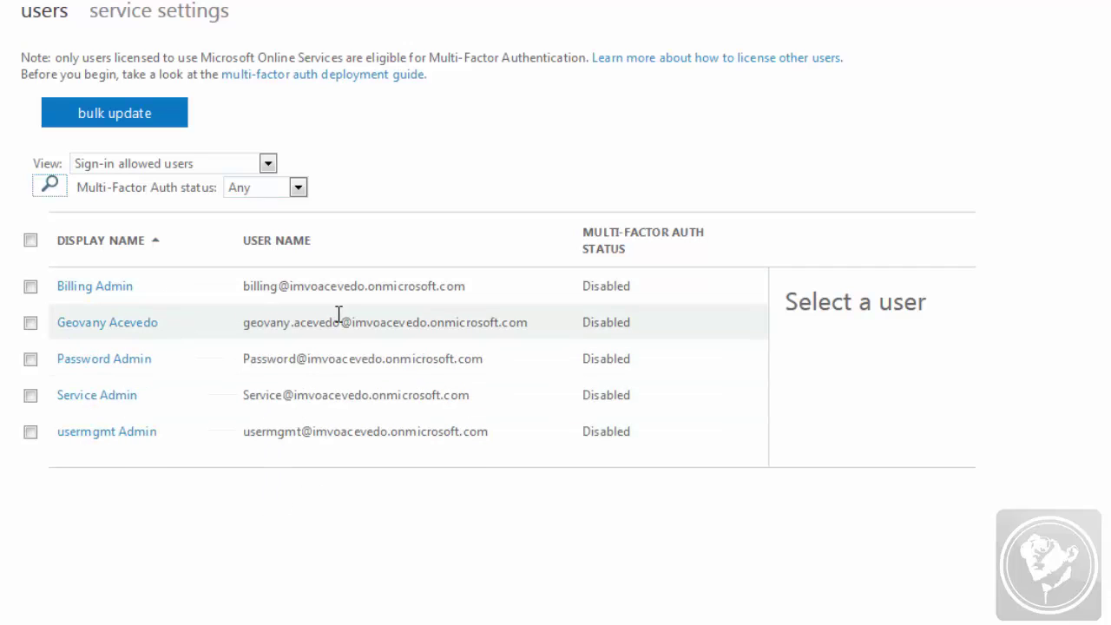
- Enable multi-factor authentication for the Service Admin account
click(281, 398)
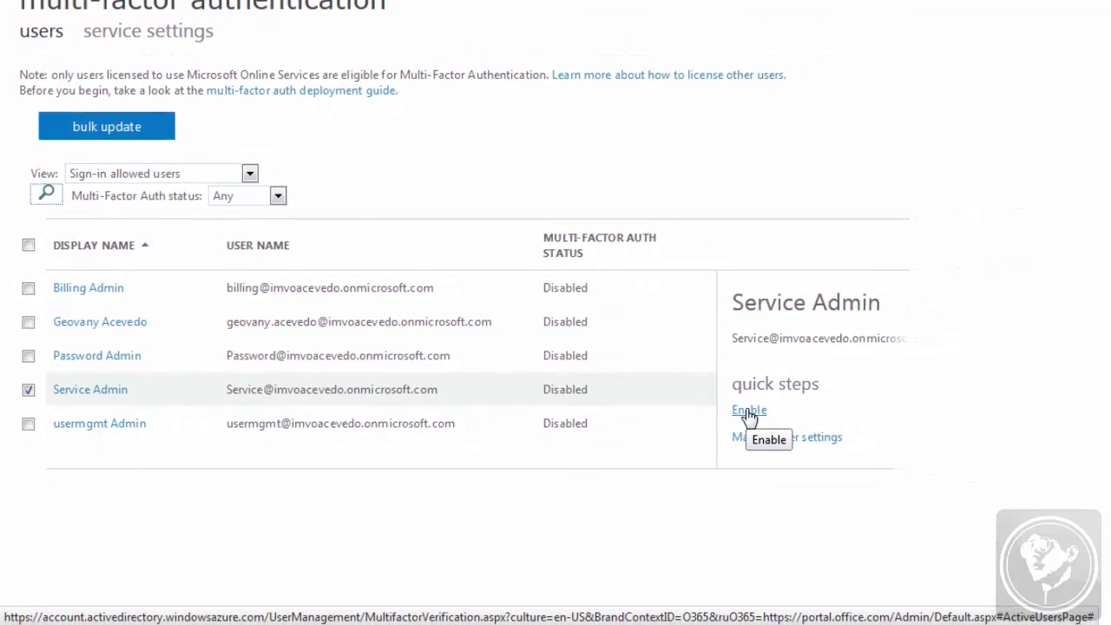
click(743, 412)
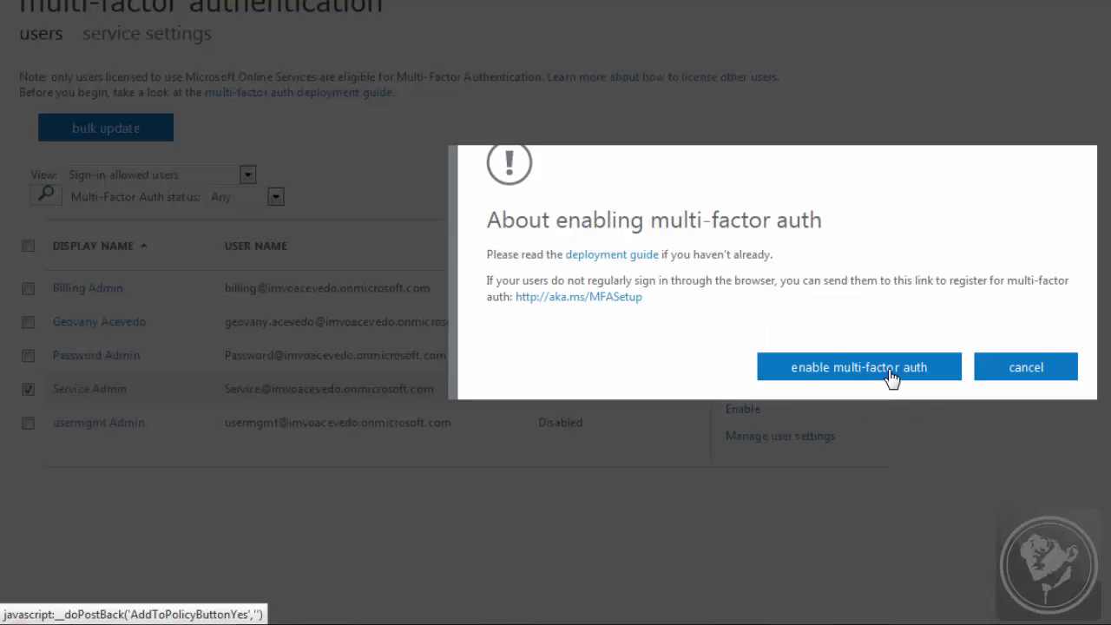
click(892, 375)
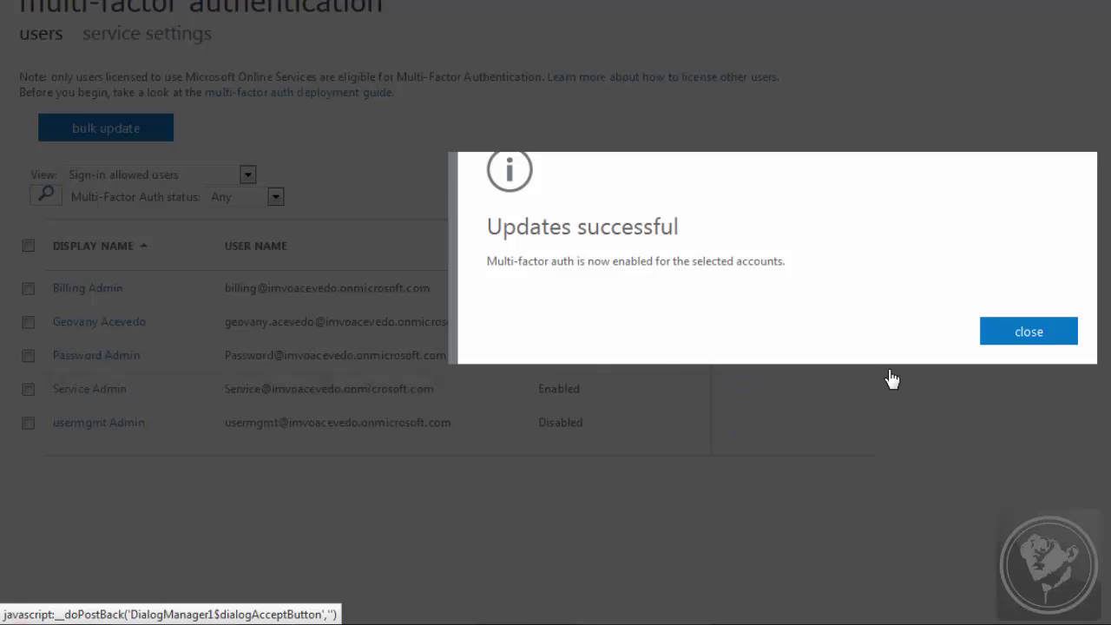
click(1007, 338)
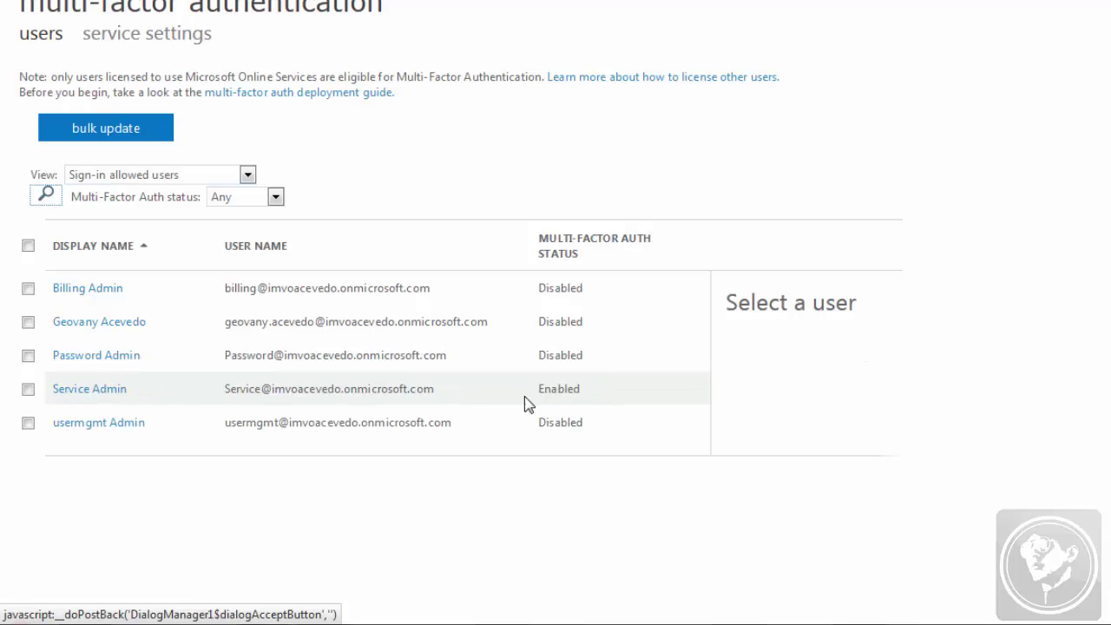
- Disable multi-factor authentication for Service Admin again
click(386, 383)
click(748, 413)
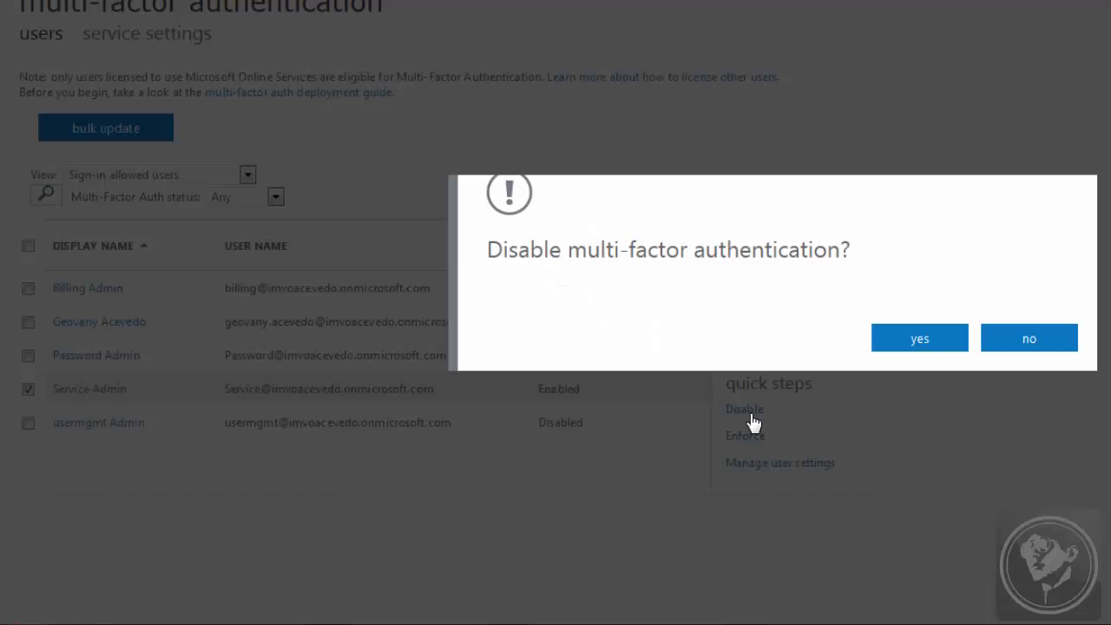
click(908, 340)
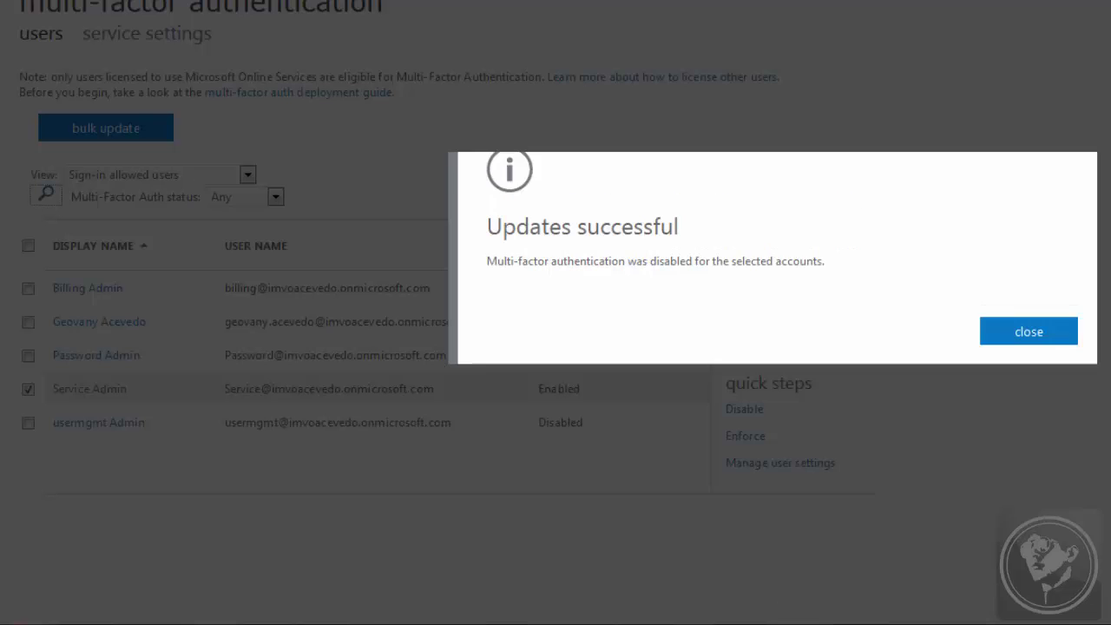
click(1011, 334)
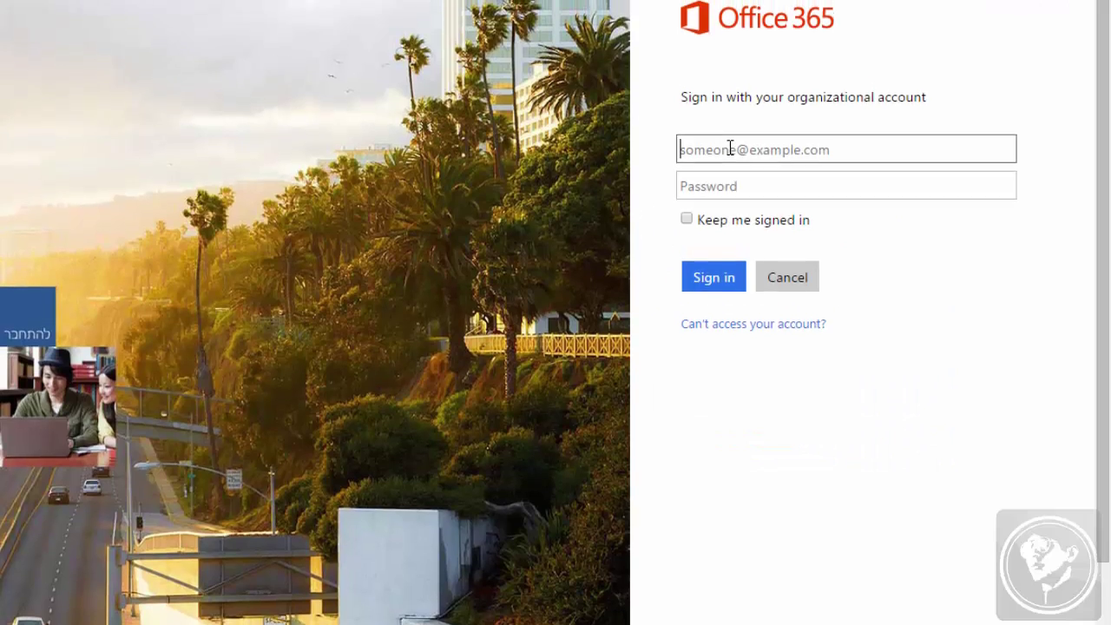
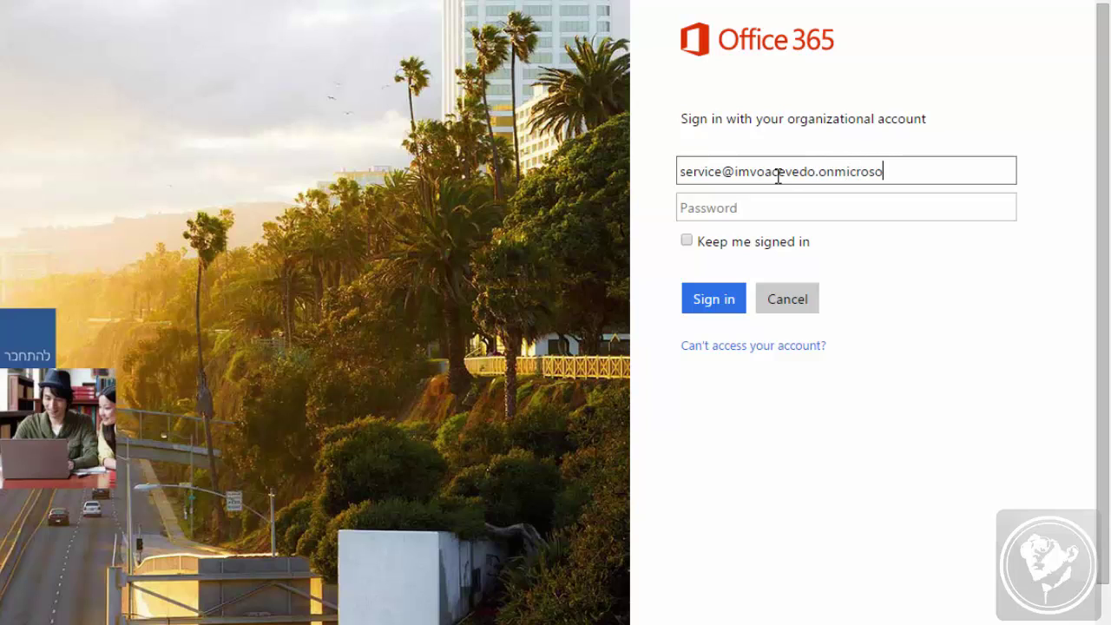
- Sign in as Service Admin with its e-mail and password, without saving the password
key(Tab)
text(*)
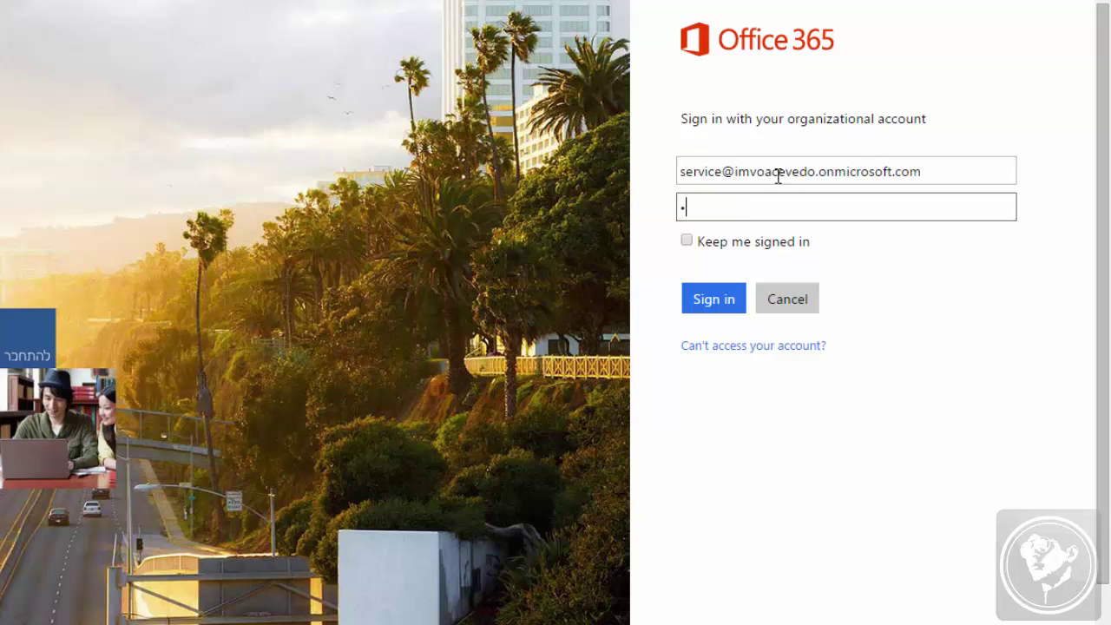
text(***********)
text(*****)
key(Return)
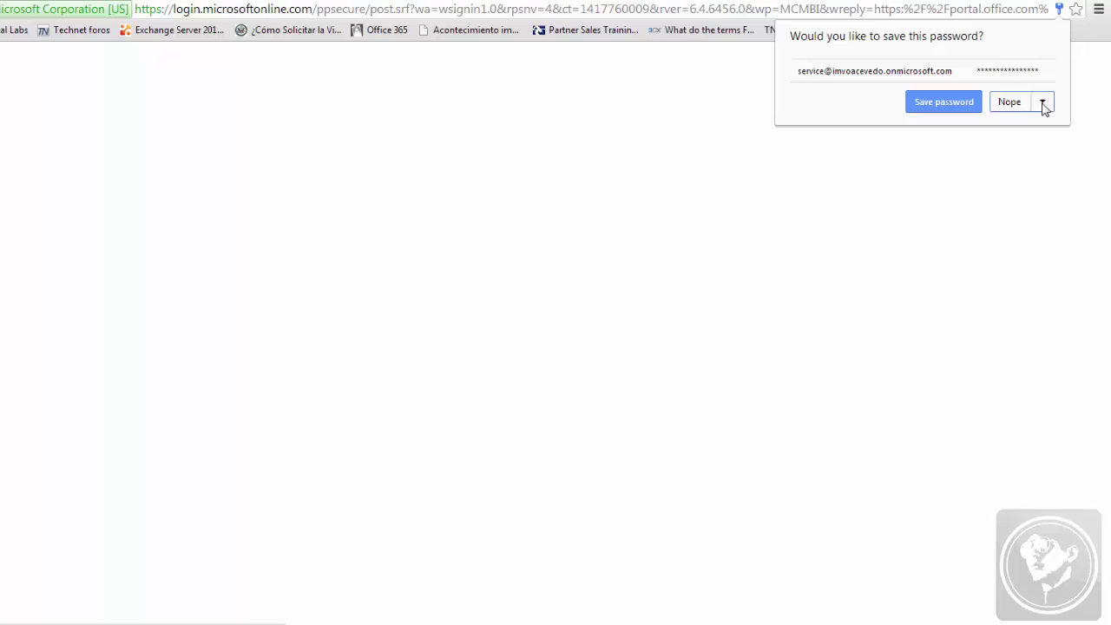
click(1029, 104)
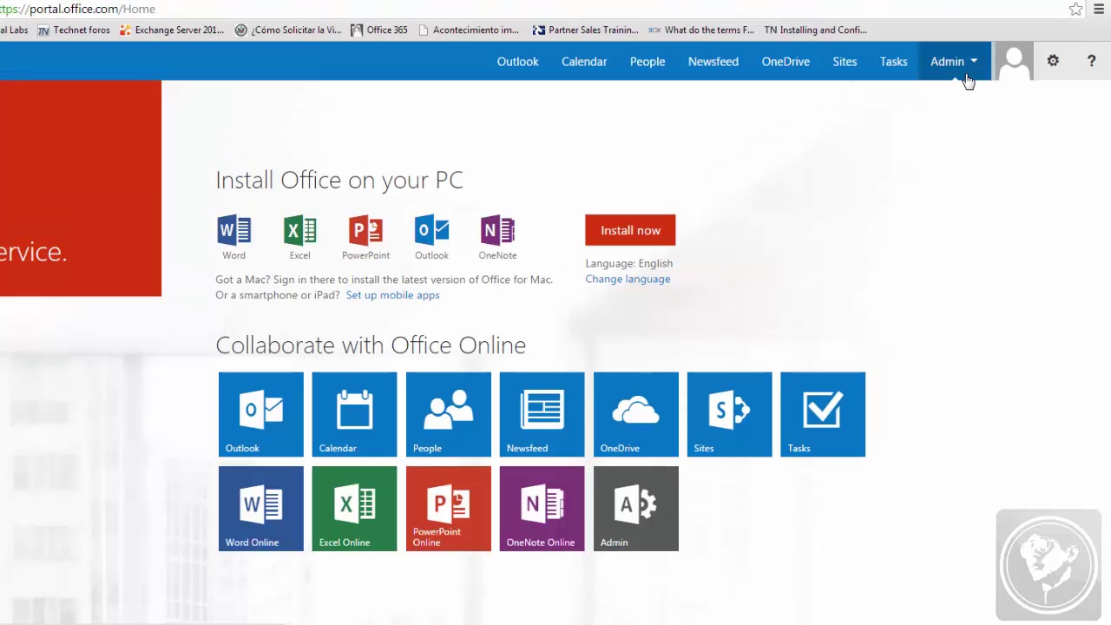
- Go to the Office 365 admin center, then sign out and choose Use another account
click(954, 63)
click(919, 113)
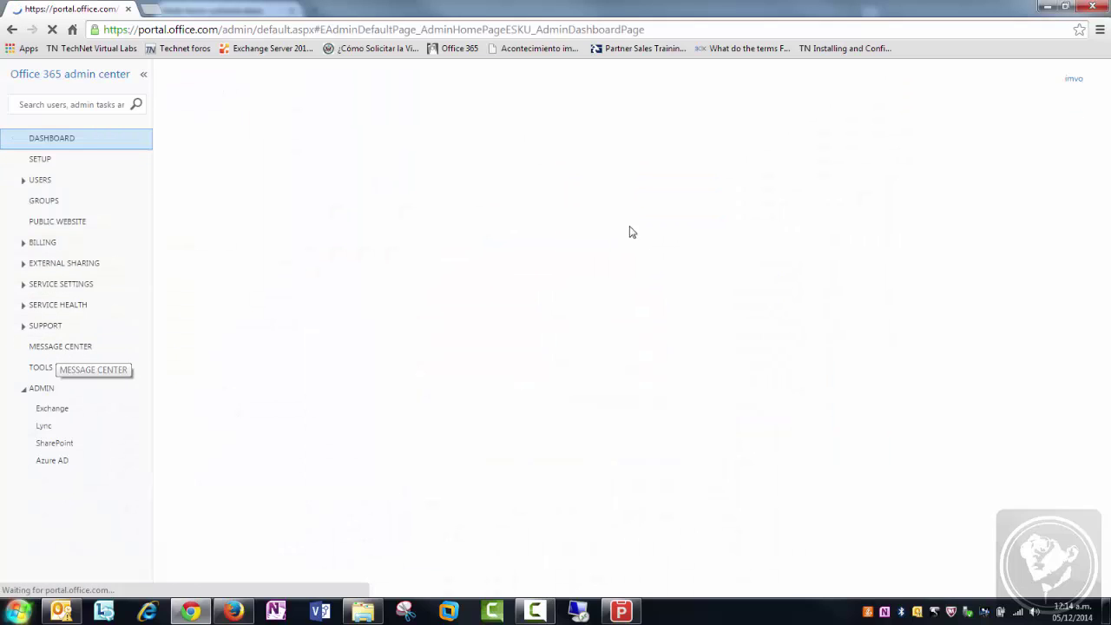
click(972, 84)
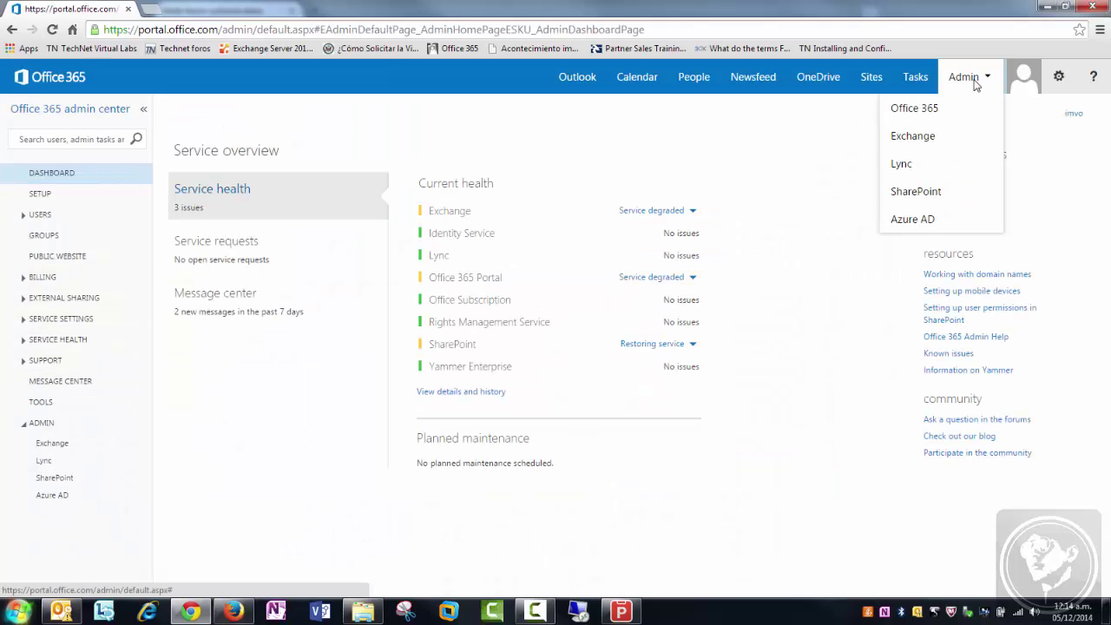
click(765, 124)
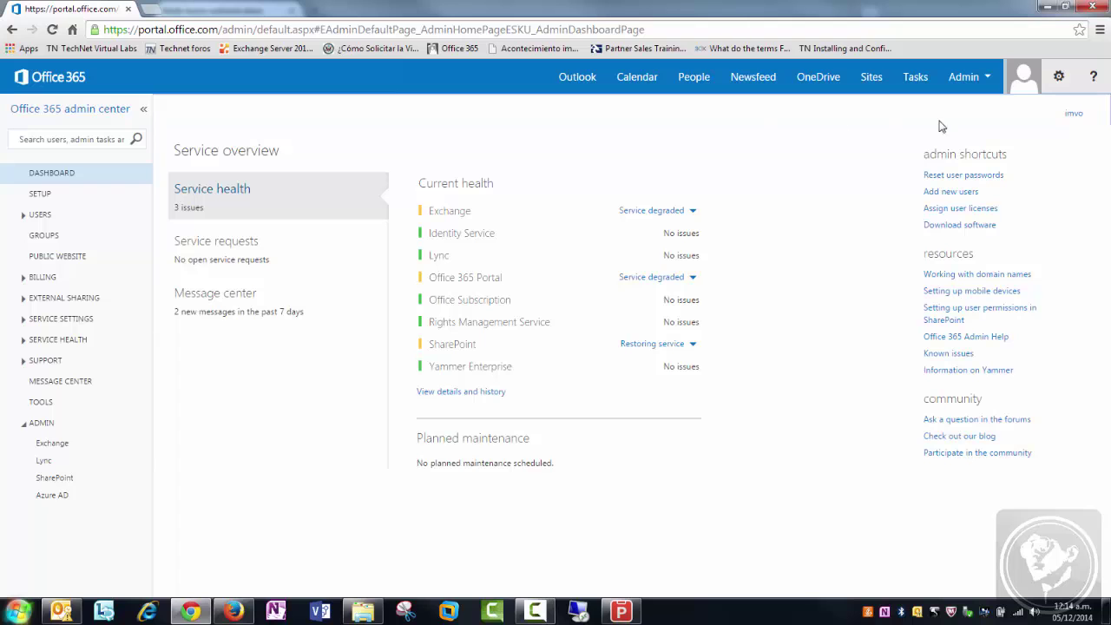
click(1023, 78)
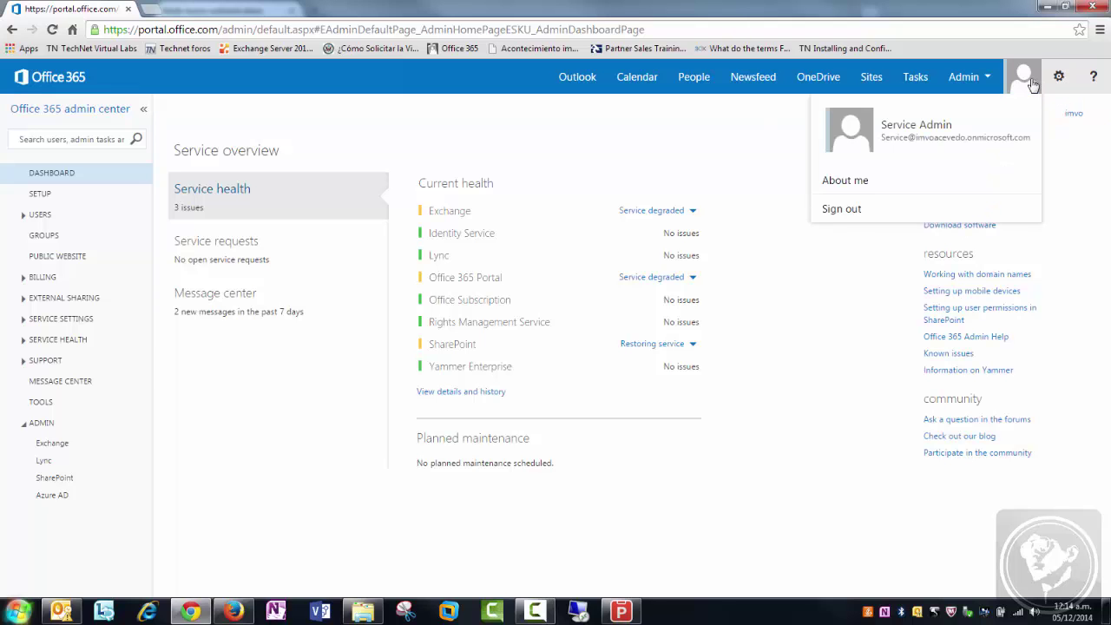
click(841, 210)
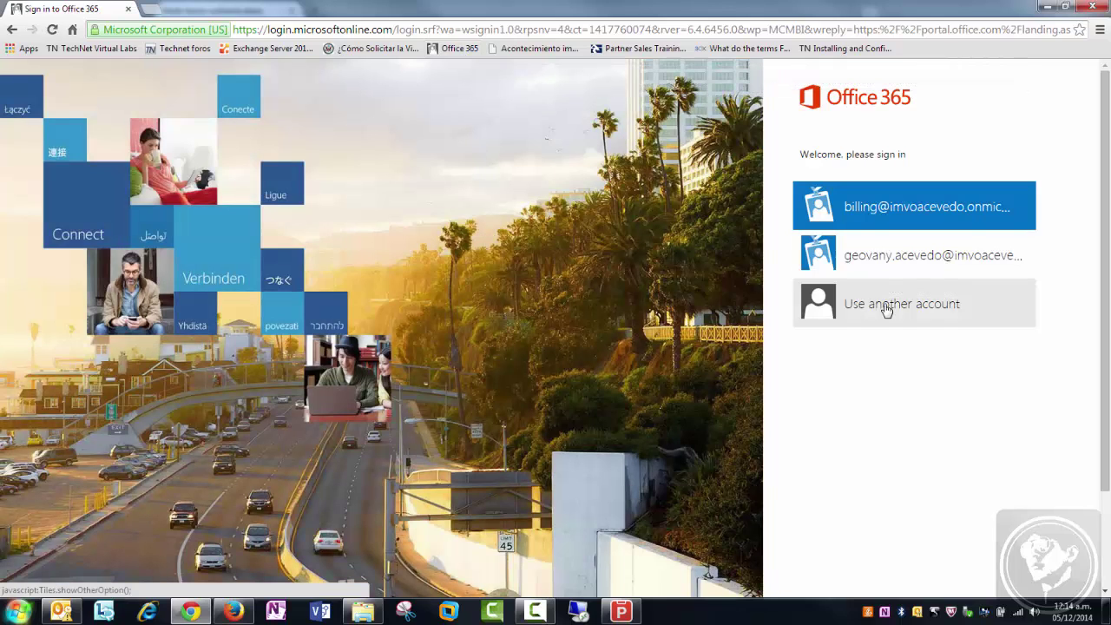
click(884, 310)
- Enable multi-factor authentication for Service Admin in Firefox, then return to the sign-in window
click(233, 611)
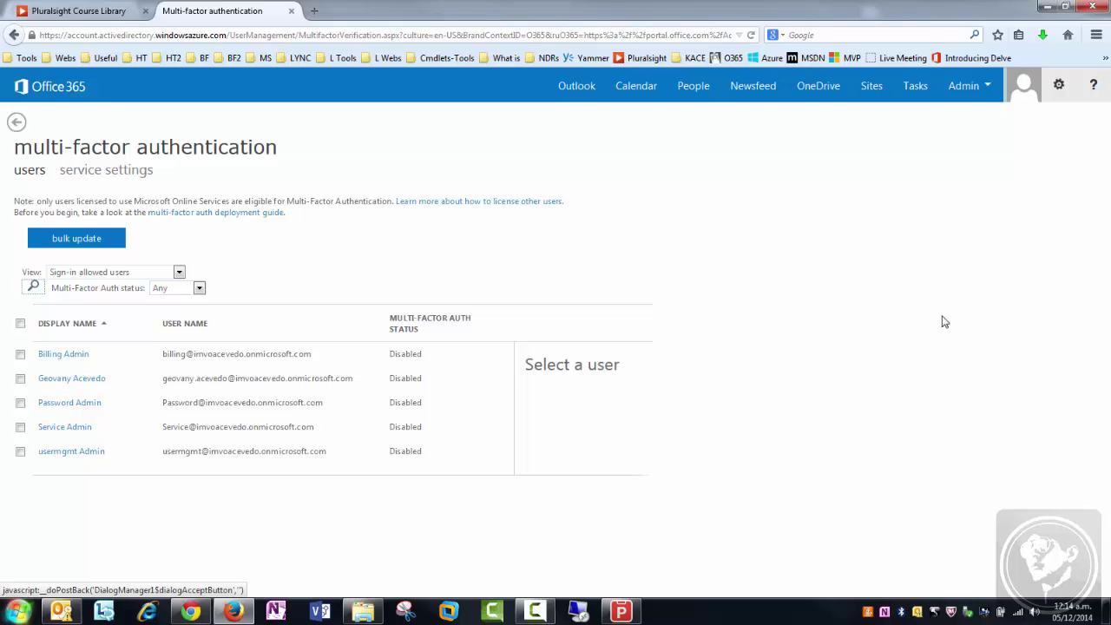
click(338, 432)
click(539, 444)
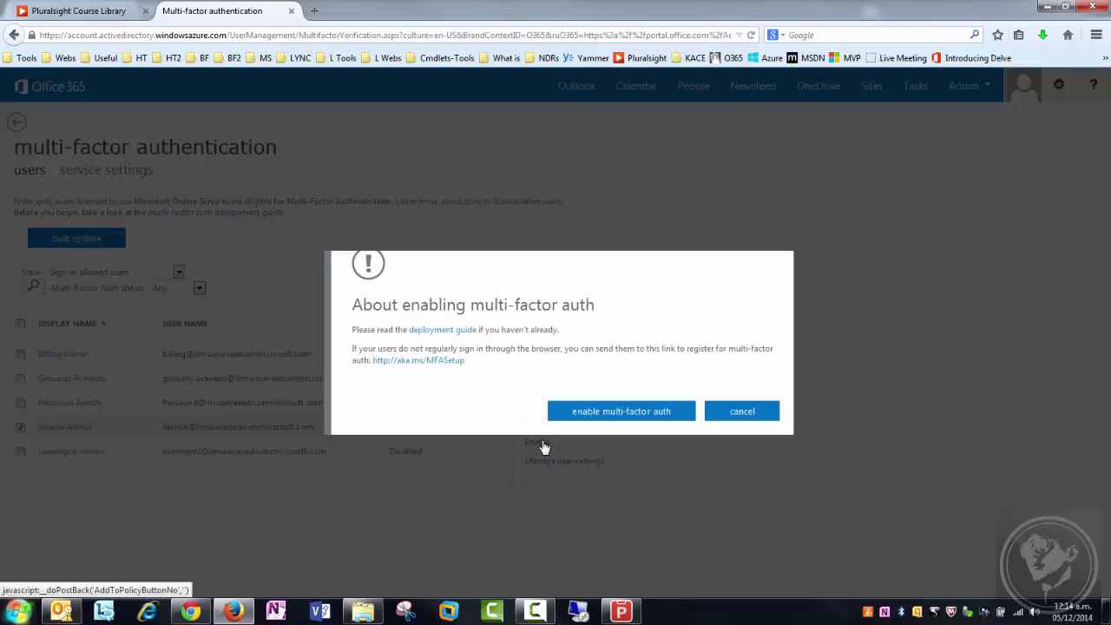
click(619, 423)
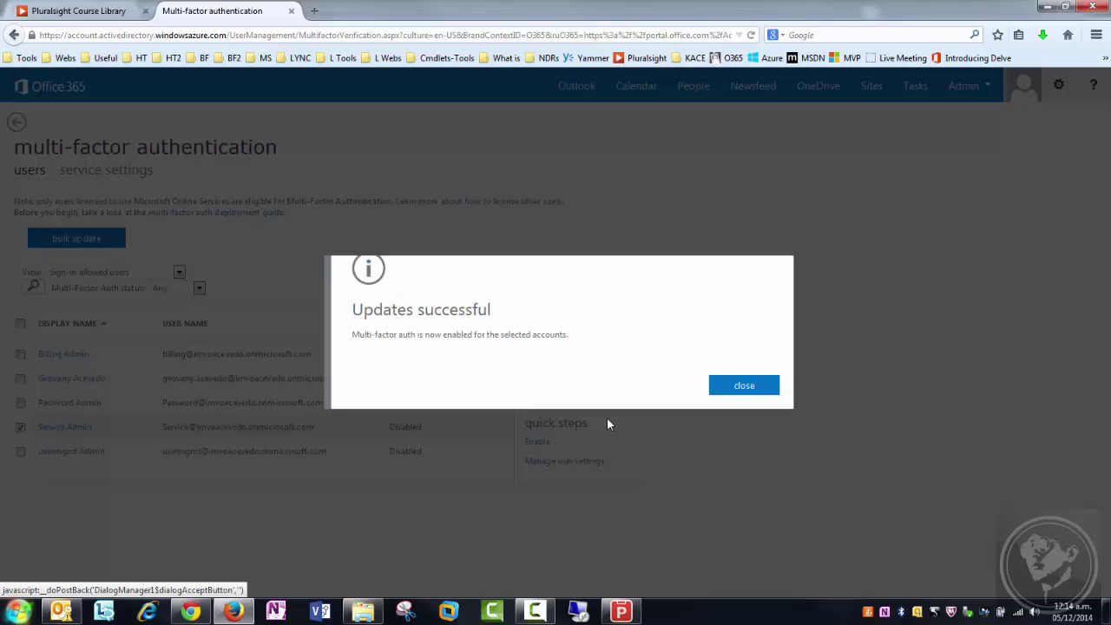
click(740, 392)
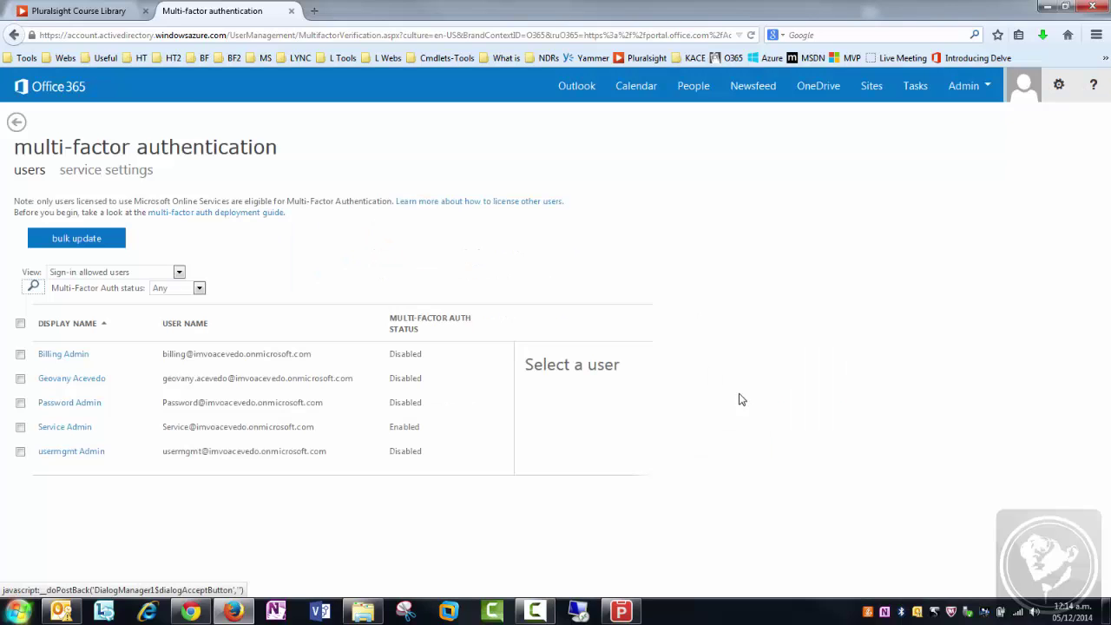
click(234, 612)
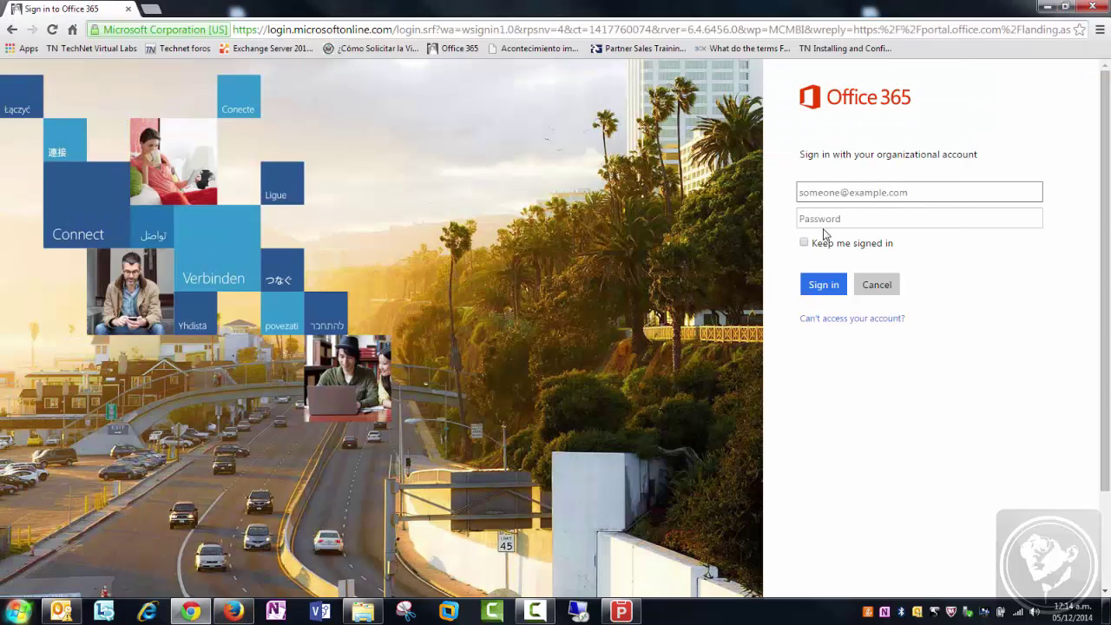
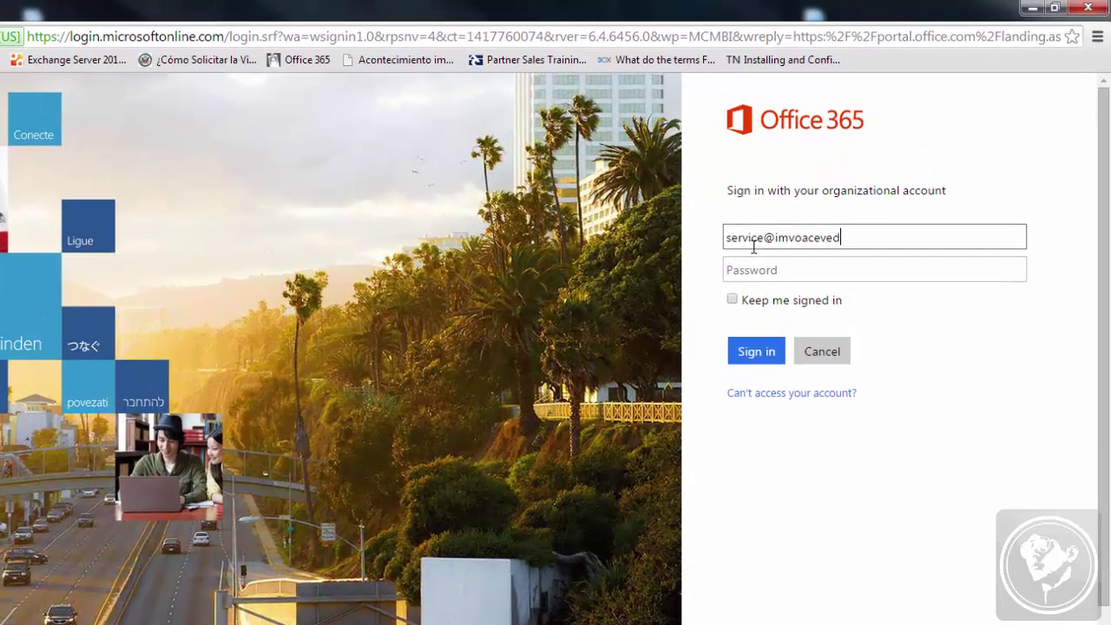
- Enter the Service Admin e-mail address in the sign-in form, correcting typos
key(Tab)
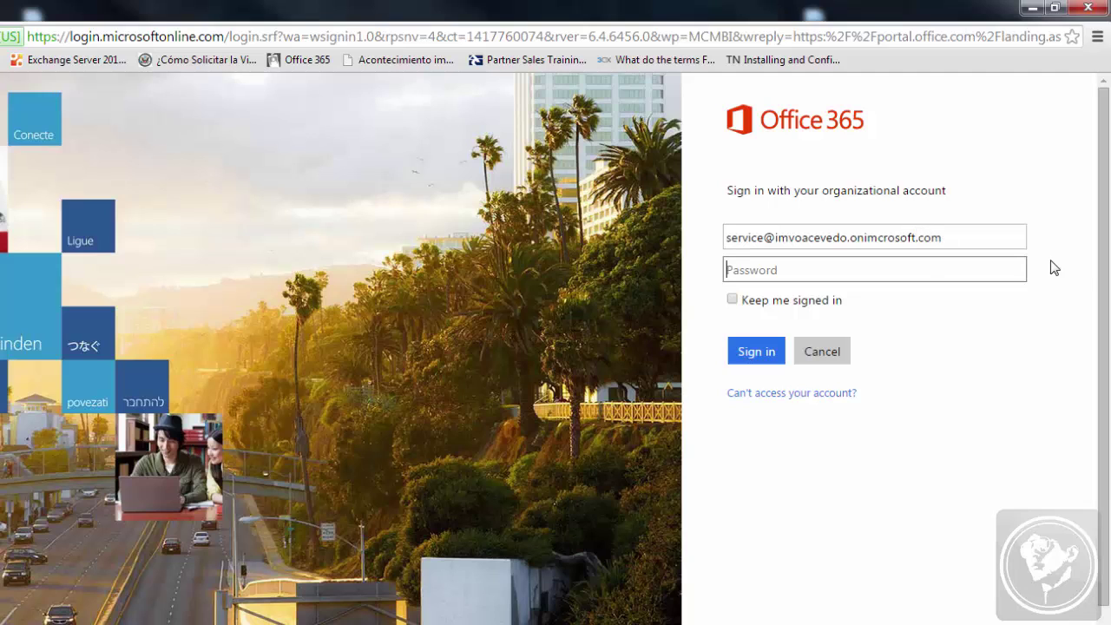
- Fix the misspelled domain, enter the password and submit the sign-in
click(869, 239)
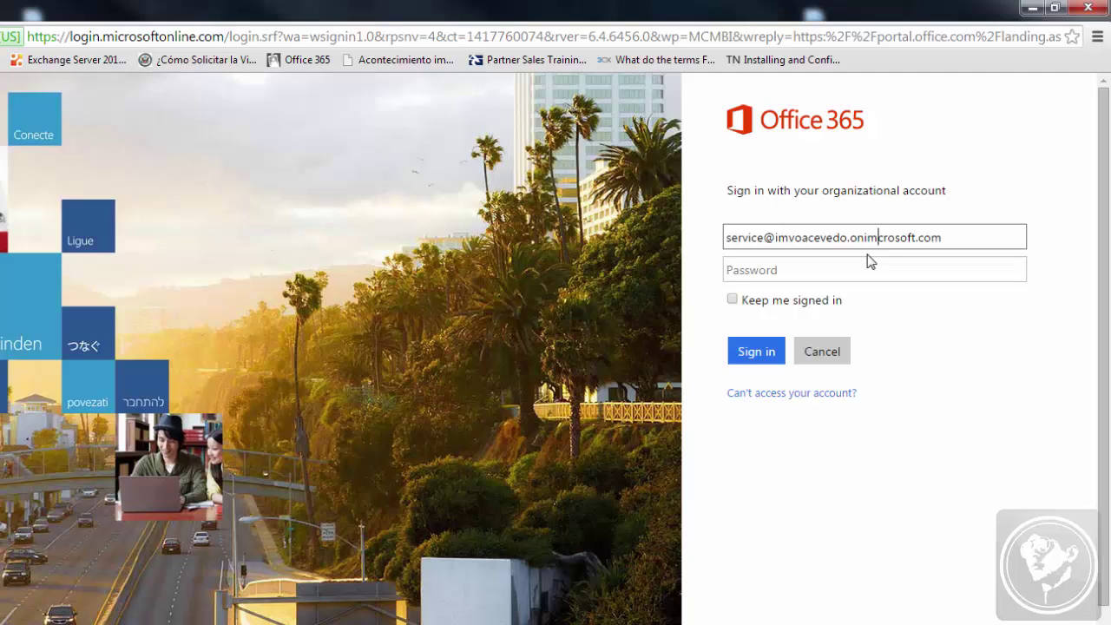
key(BackSpace)
key(BackSpace)
key(BackSpace)
text(mic)
key(Tab)
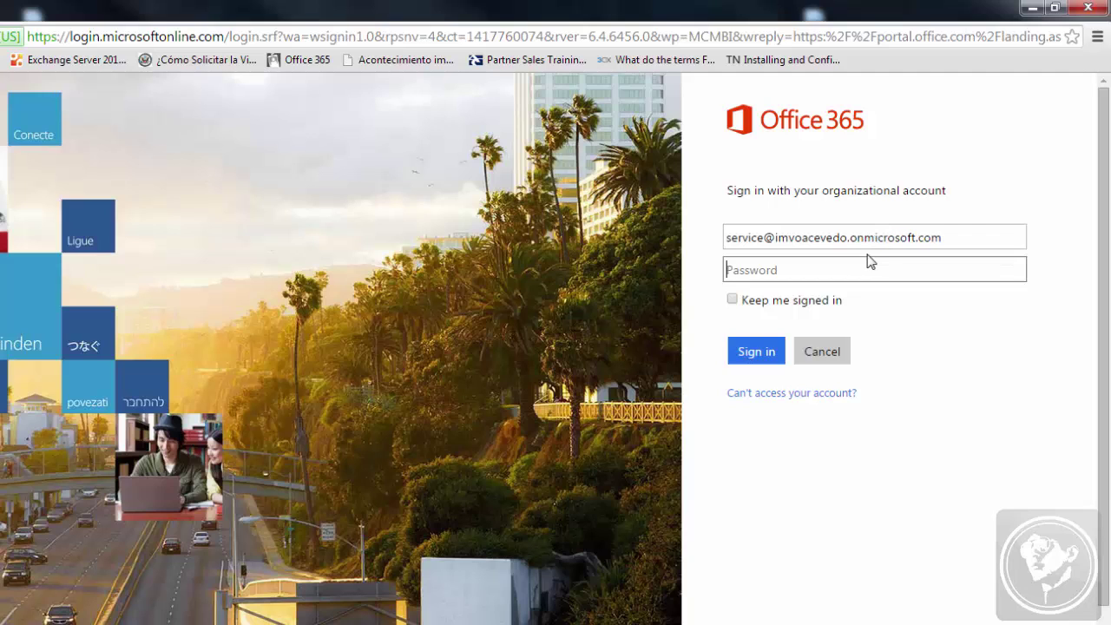
text(•••••••••)
text(••••••)
key(Return)
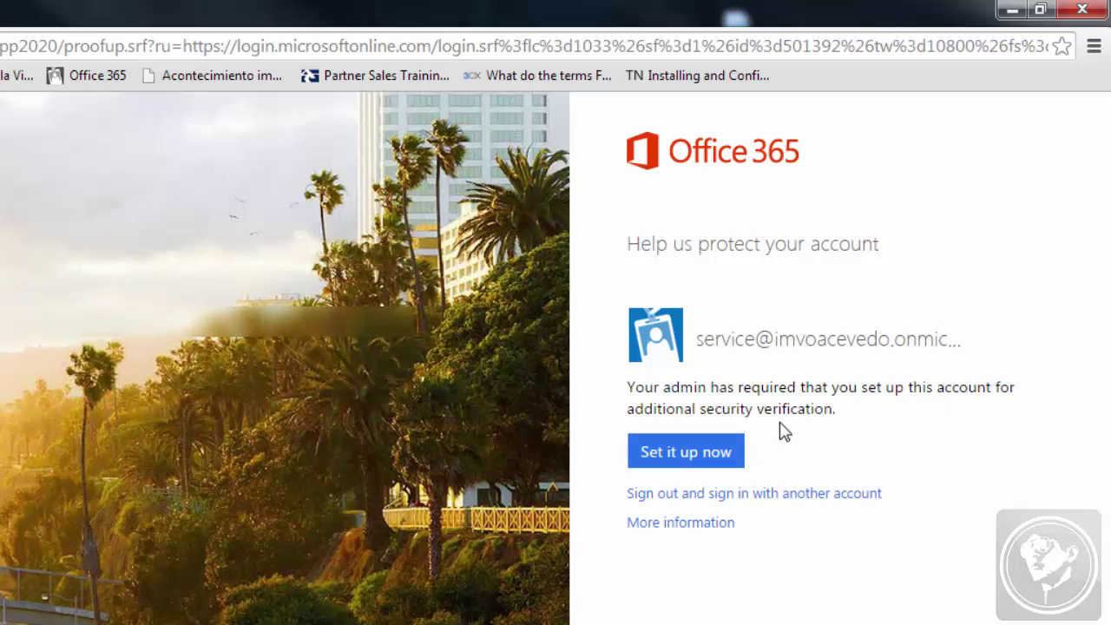
- Set up verification with the existing authentication phone number and Call me, then continue
click(685, 463)
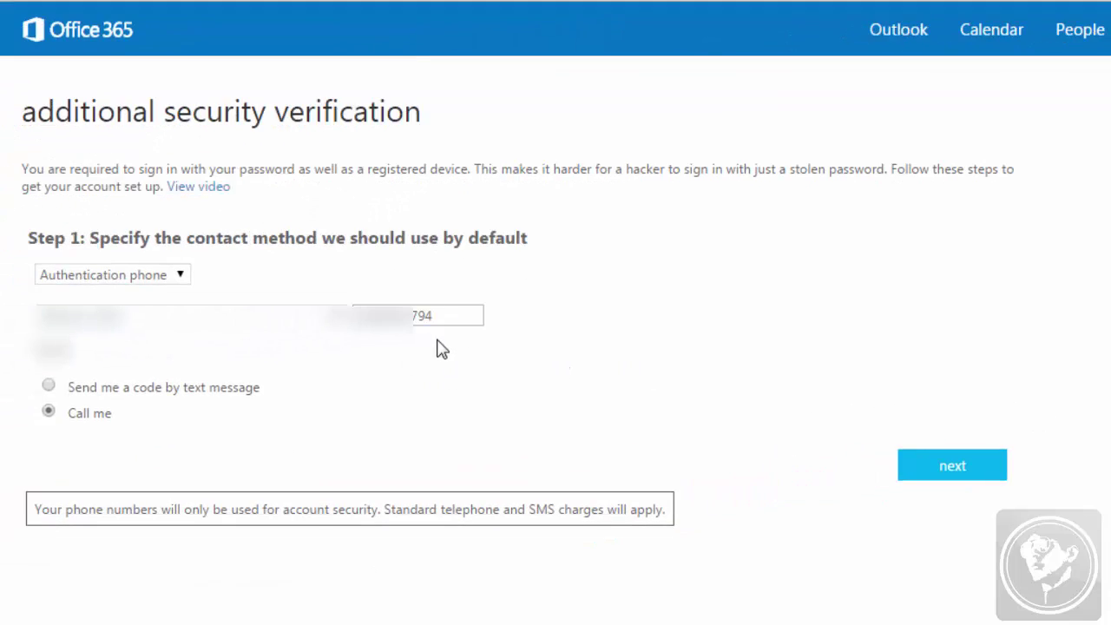
drag(442, 316, 358, 315)
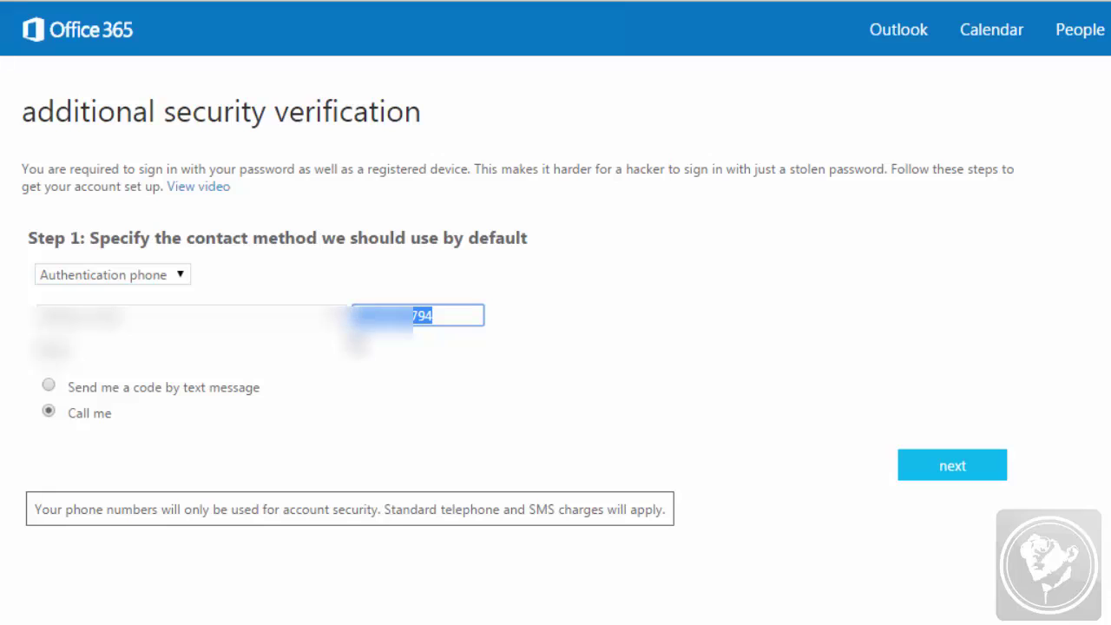
click(455, 320)
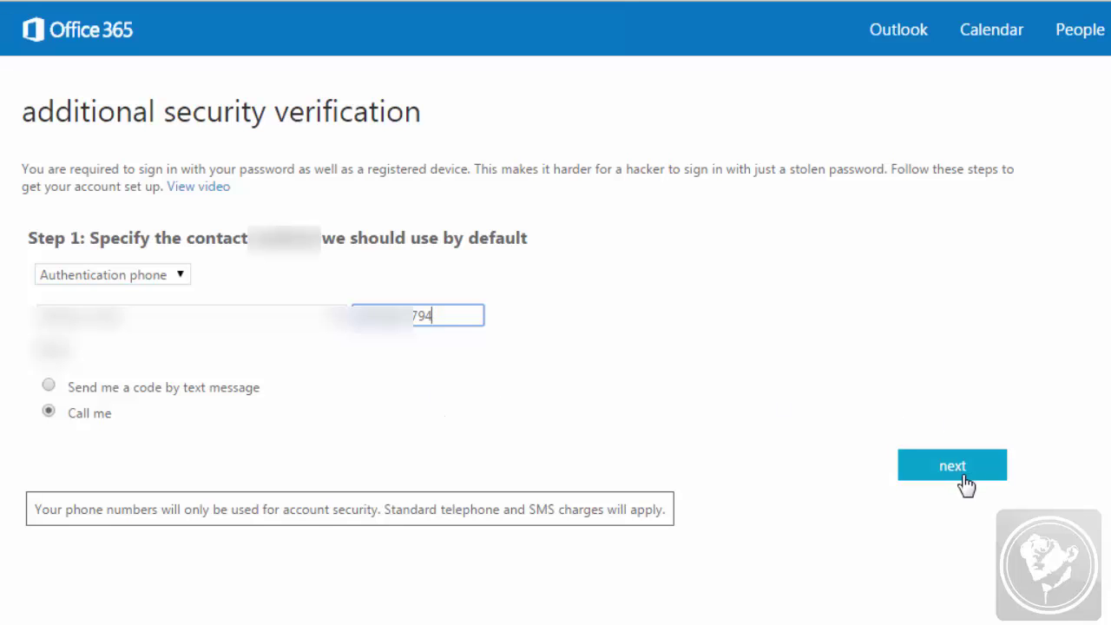
click(966, 485)
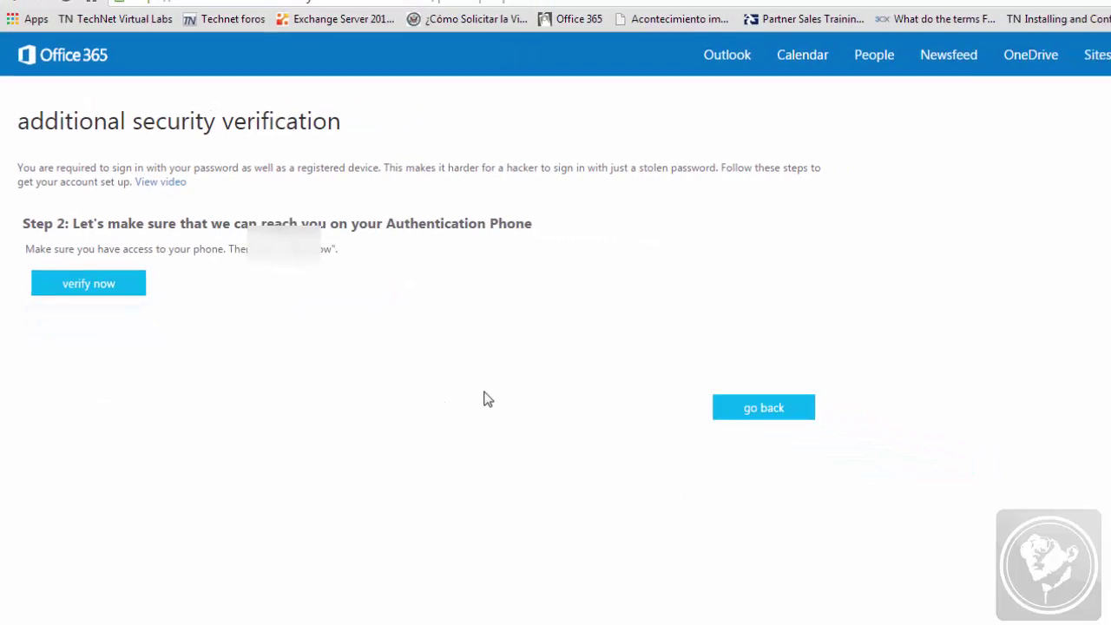
- Verify the phone by answering the call, then skip app passwords to finish
click(49, 263)
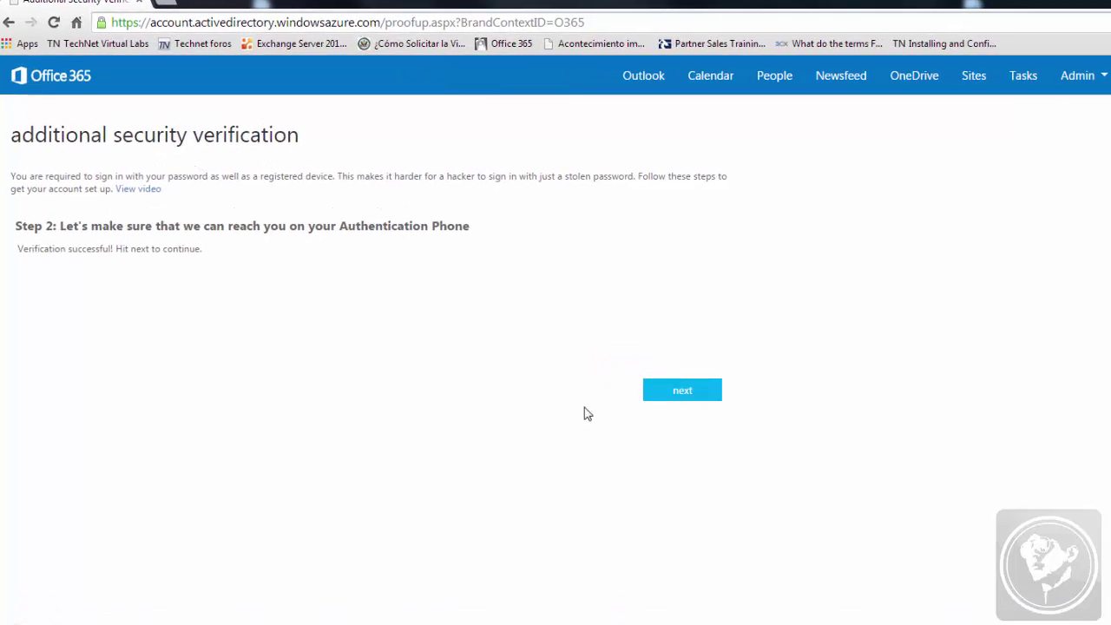
click(613, 357)
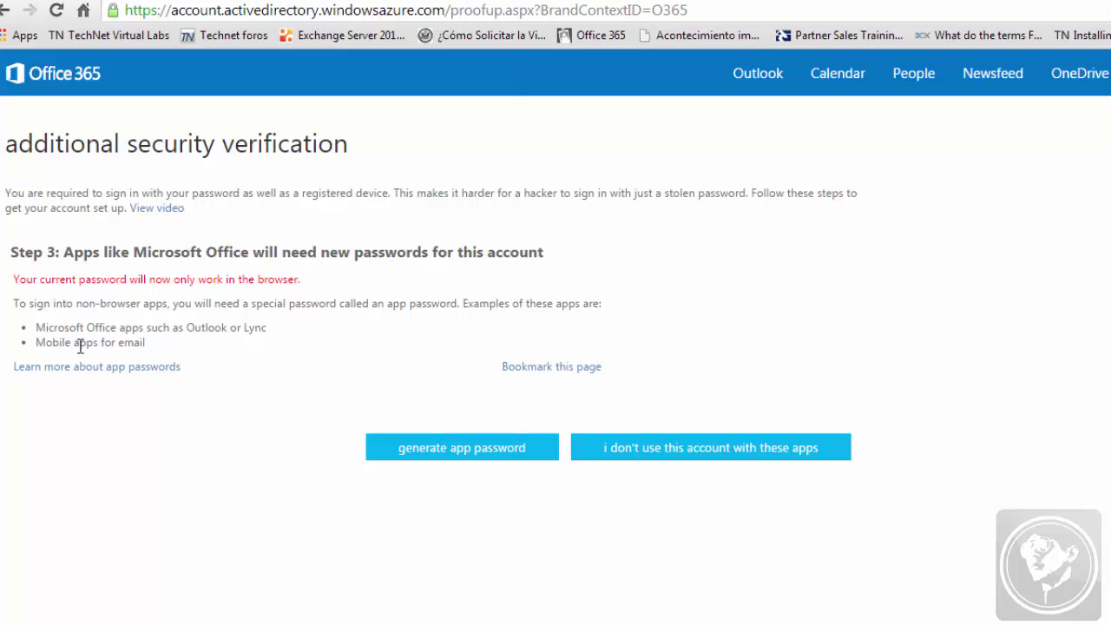
click(668, 451)
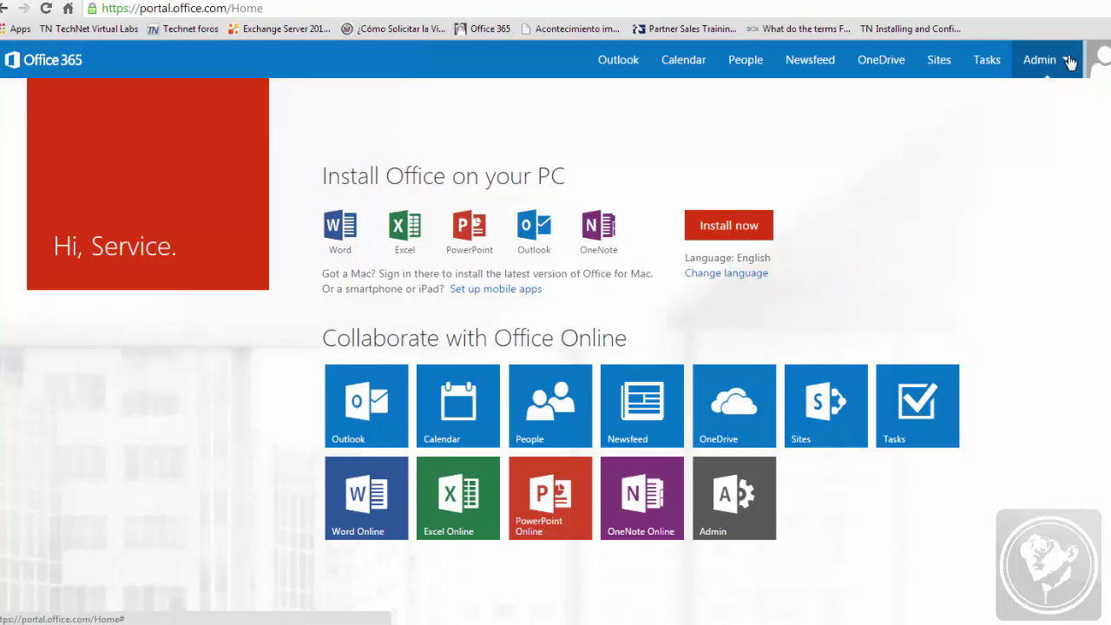
- Sign out of the portal and choose Use another account
click(1099, 69)
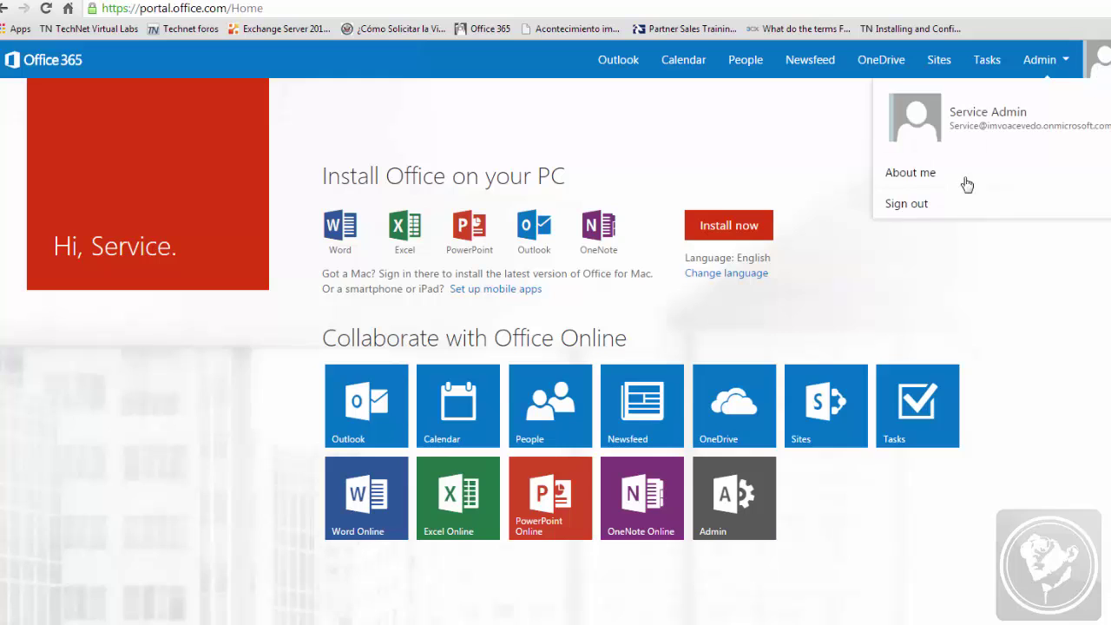
click(932, 205)
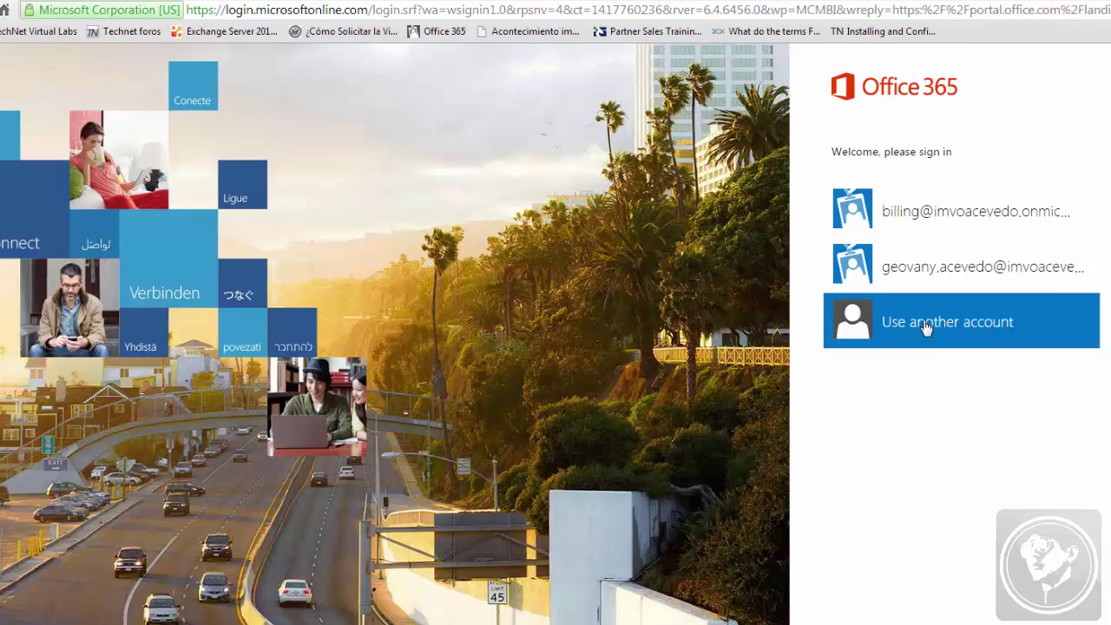
click(925, 326)
- Sign in again with the service account's e-mail and password
click(746, 254)
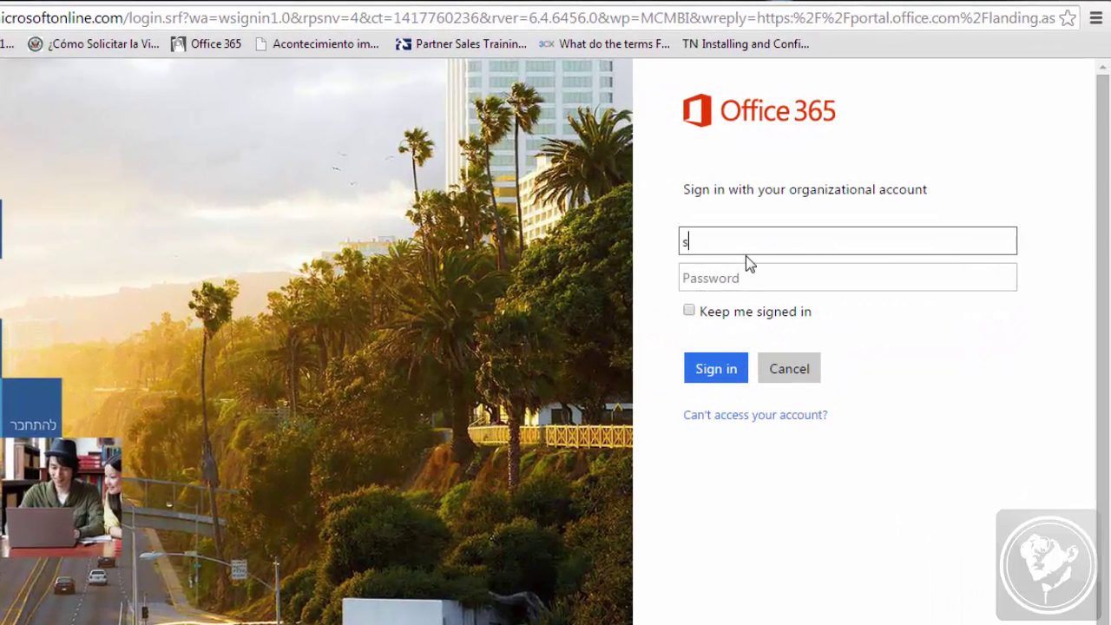
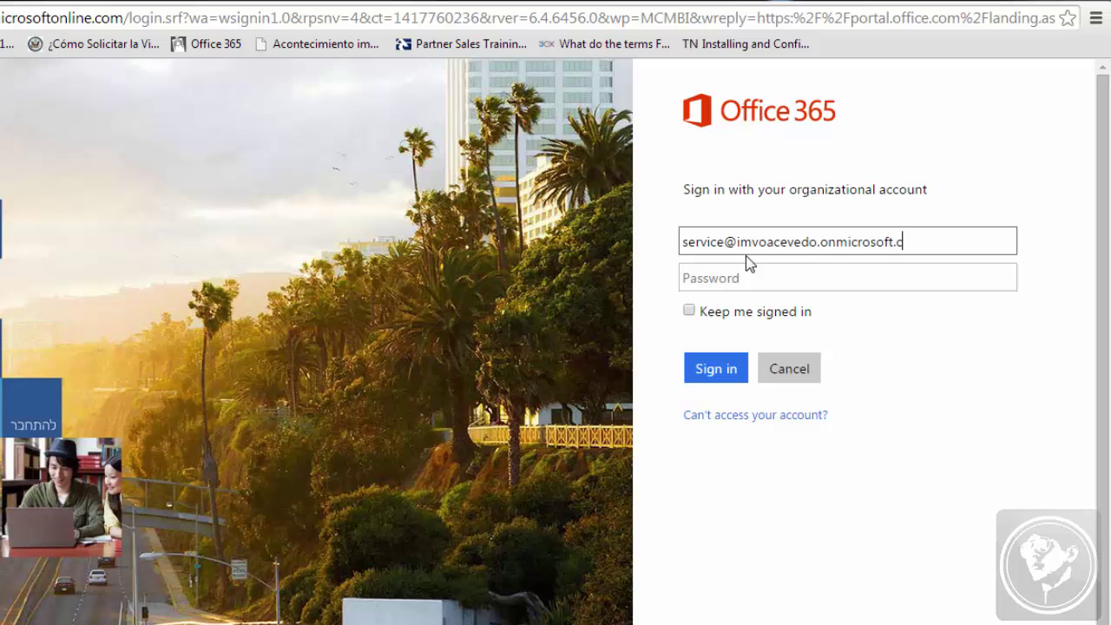
key(Tab)
text(*)
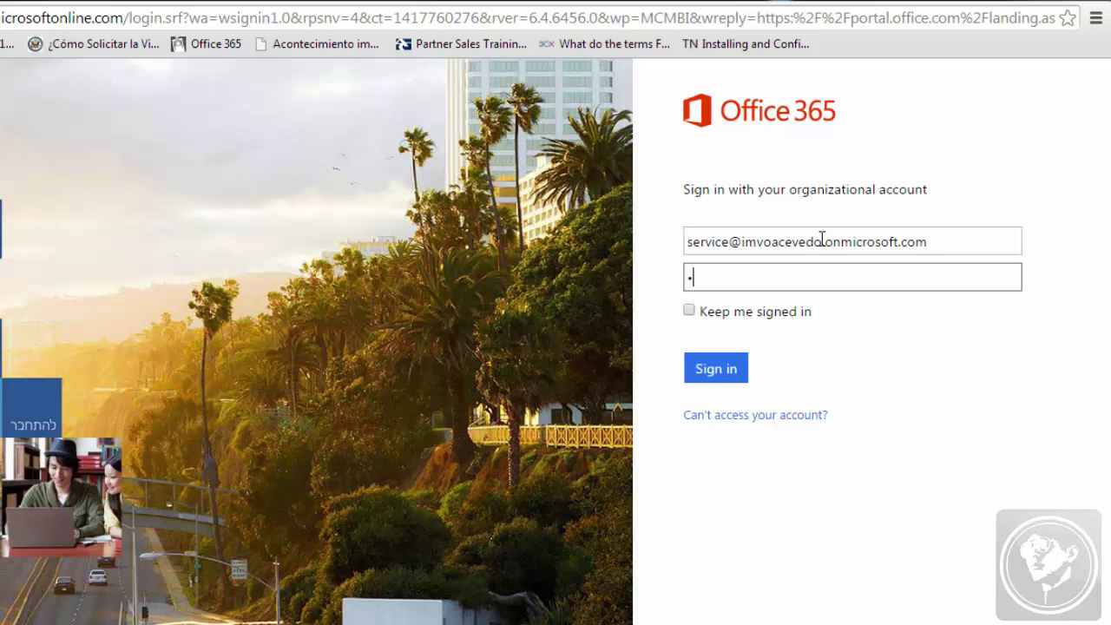
text(*************)
text(**)
key(Return)
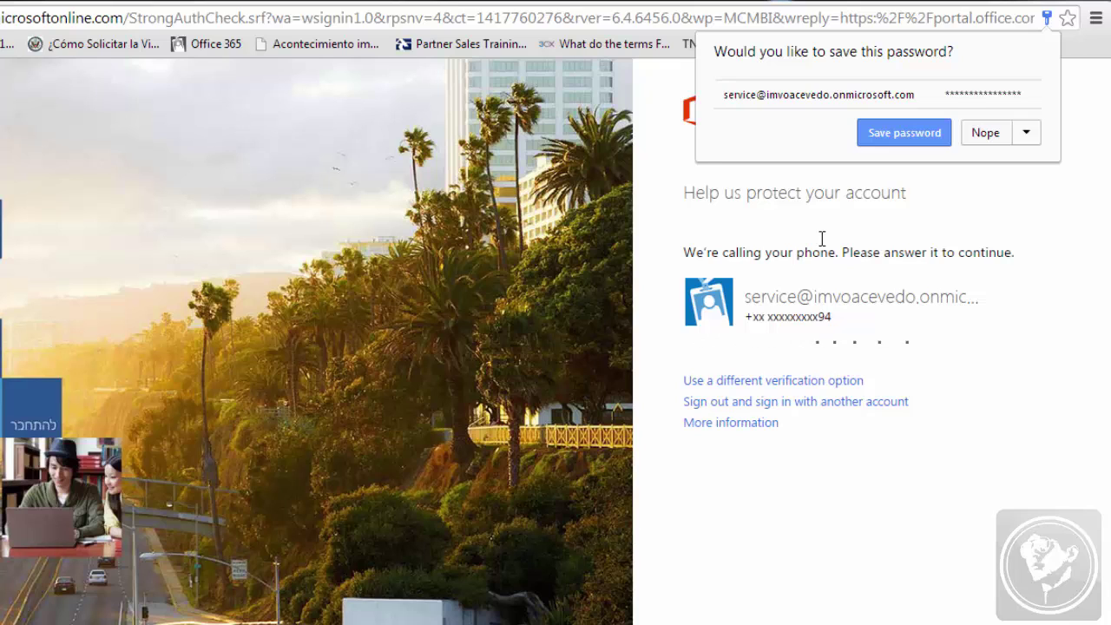
- Decline saving the password and complete the phone-call verification
click(149, 466)
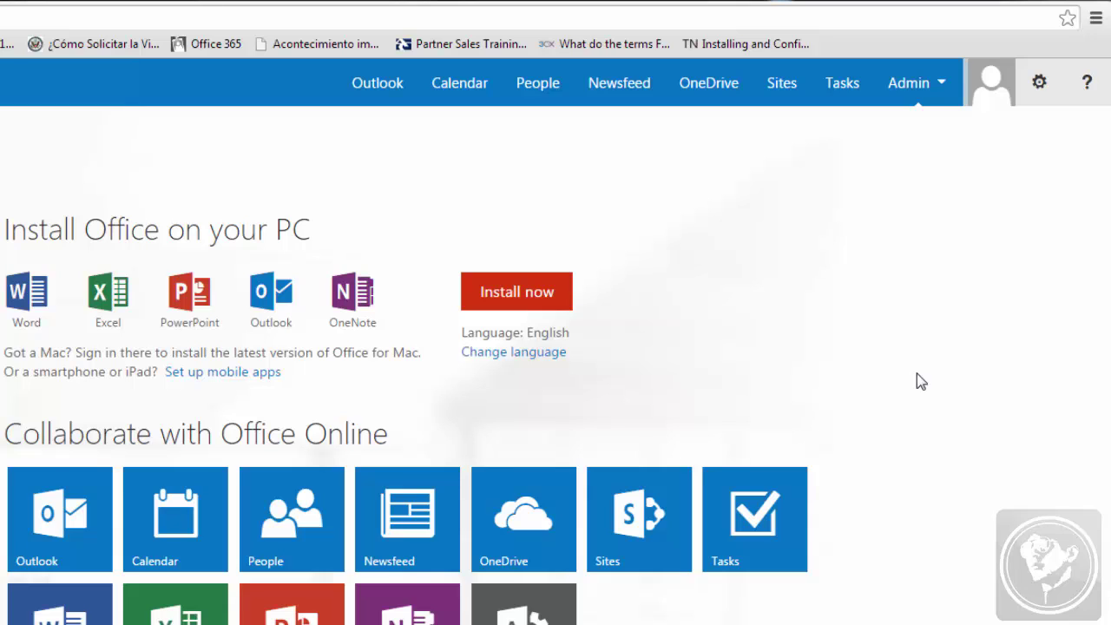
- Choose Admin > Office 365 to reach the admin center's service overview
click(920, 104)
click(868, 130)
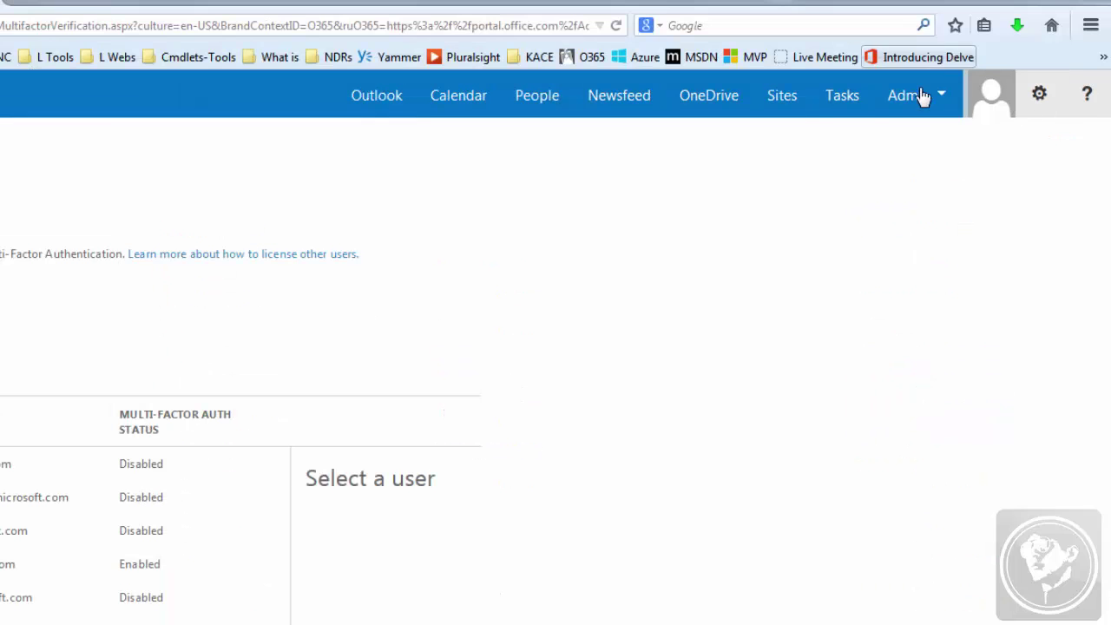
click(908, 111)
click(871, 147)
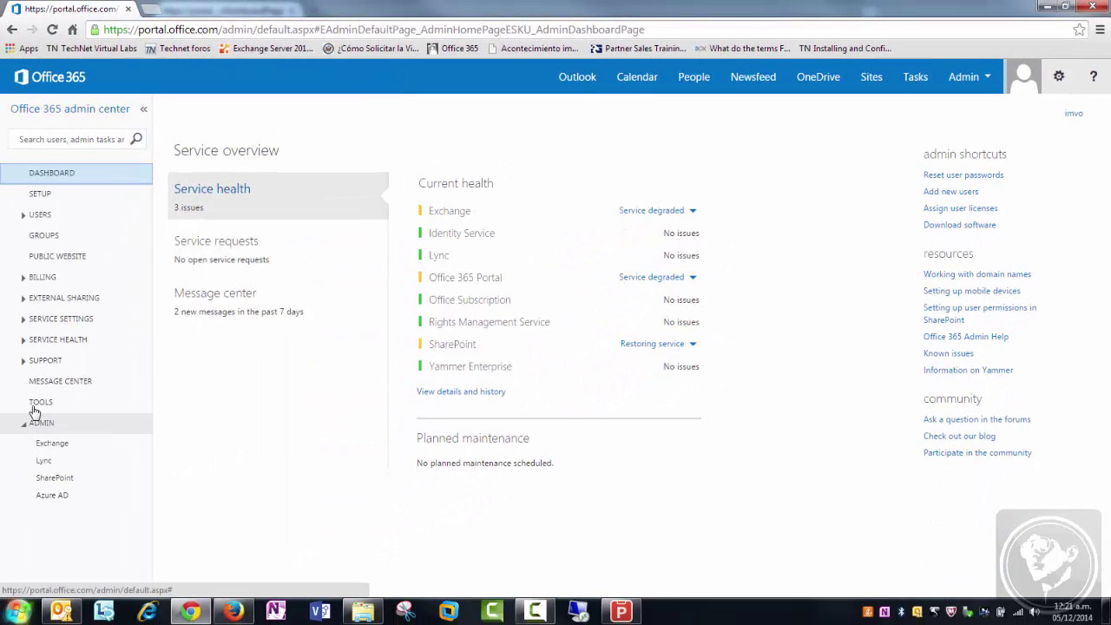
- Collapse the ADMIN navigation, return to the first browser and choose Admin > Exchange
click(24, 426)
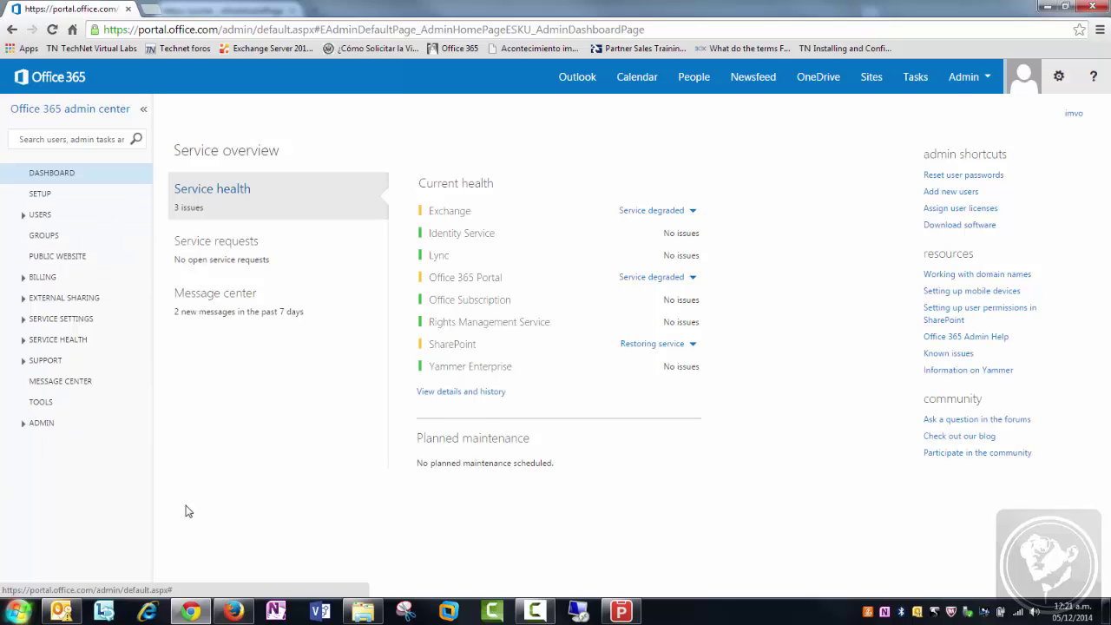
click(241, 612)
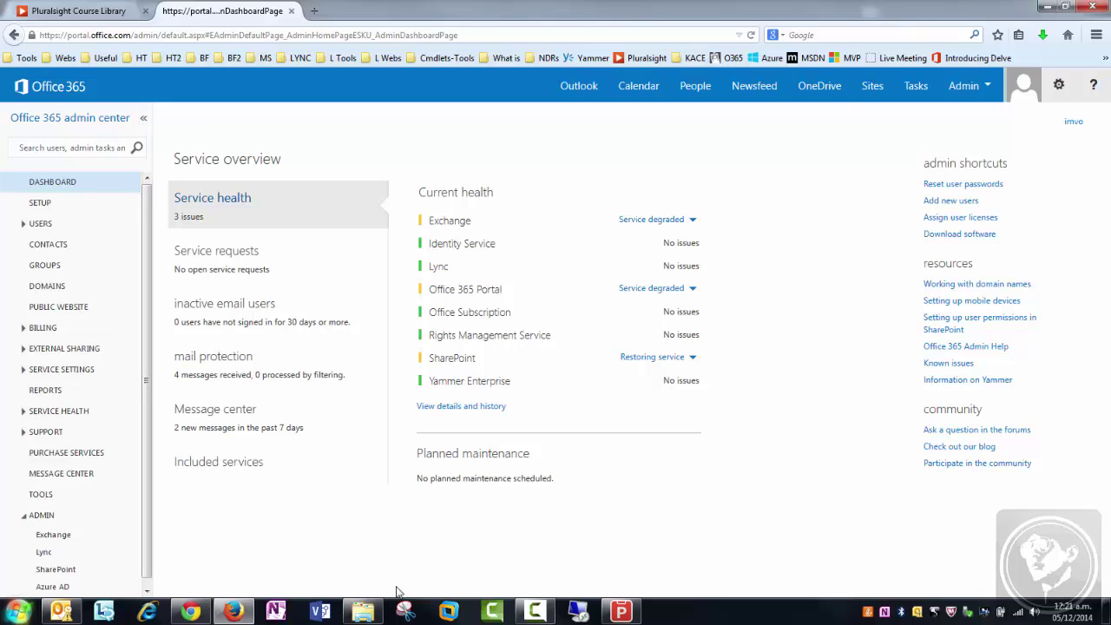
mouse_move(200, 612)
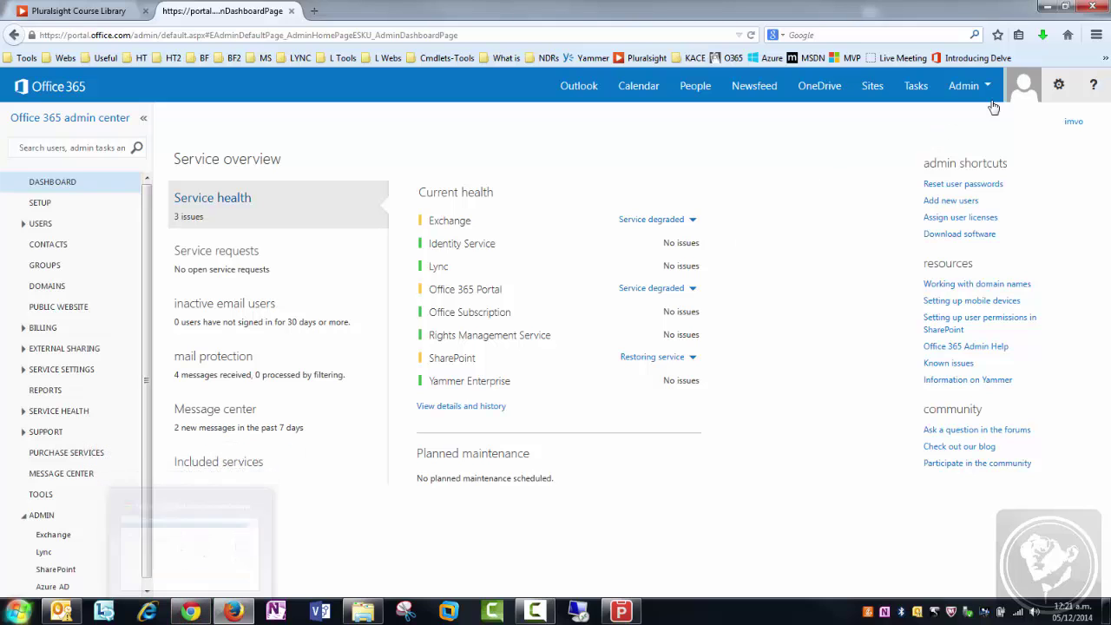
click(191, 613)
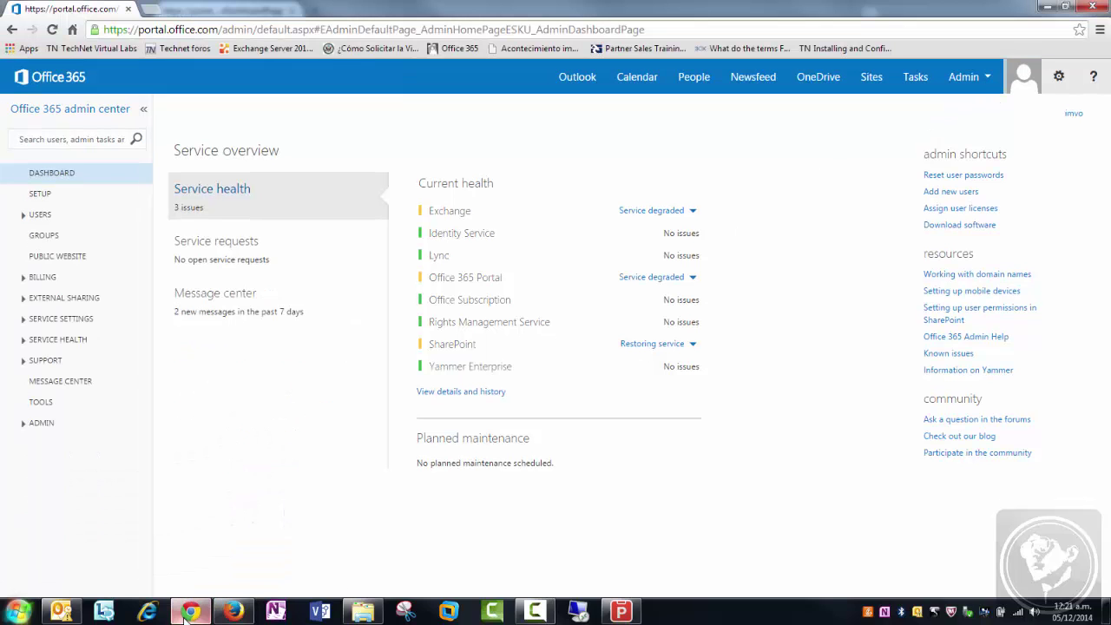
click(983, 80)
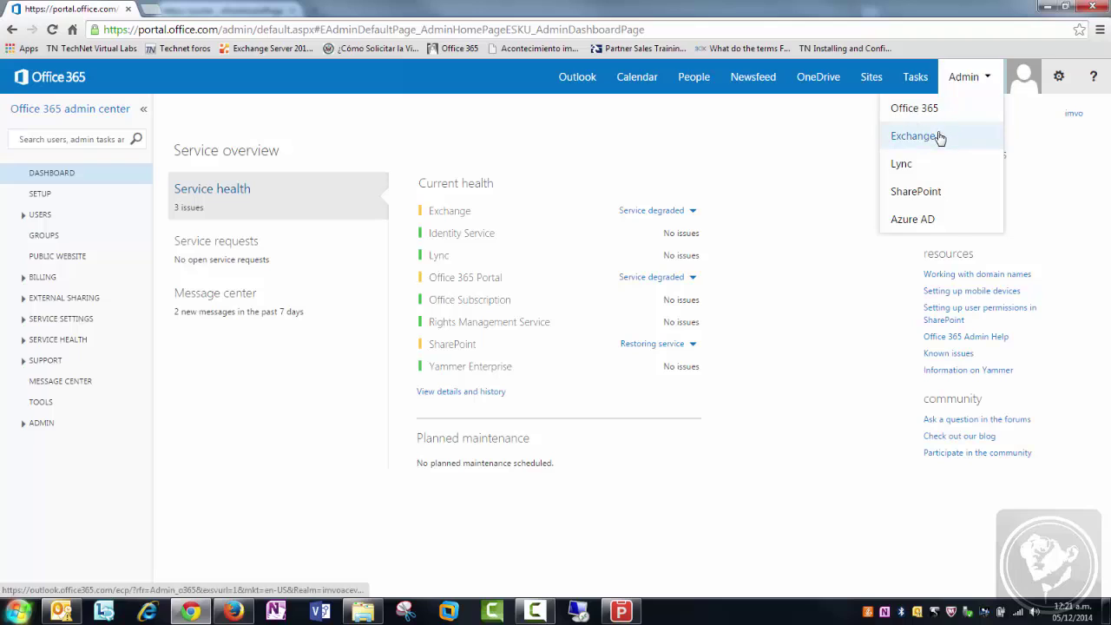
click(937, 136)
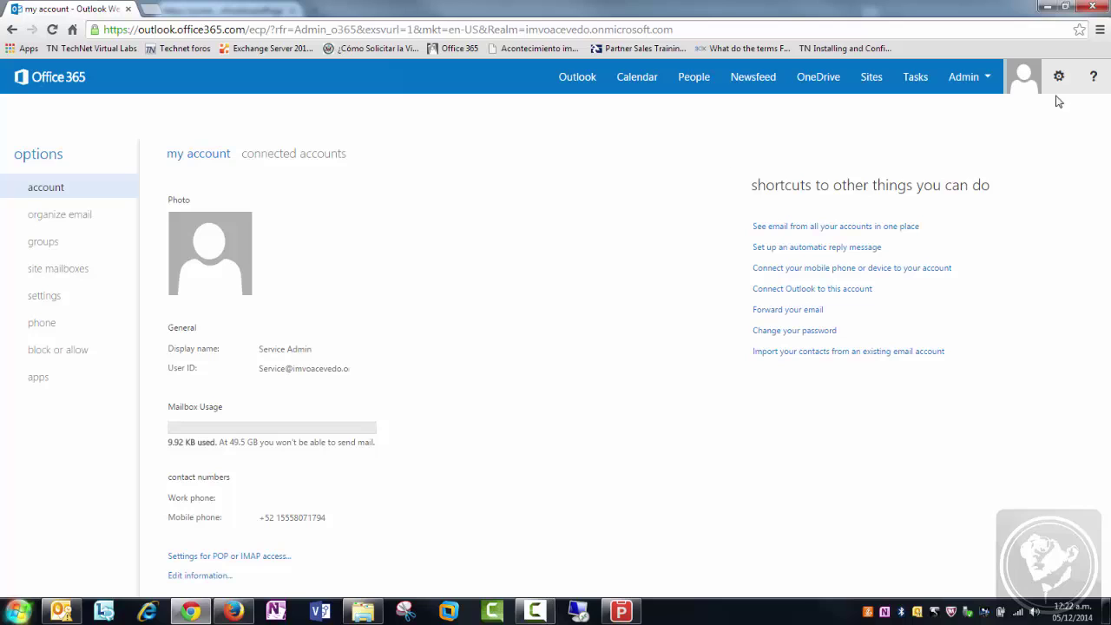
click(987, 79)
click(228, 615)
click(983, 85)
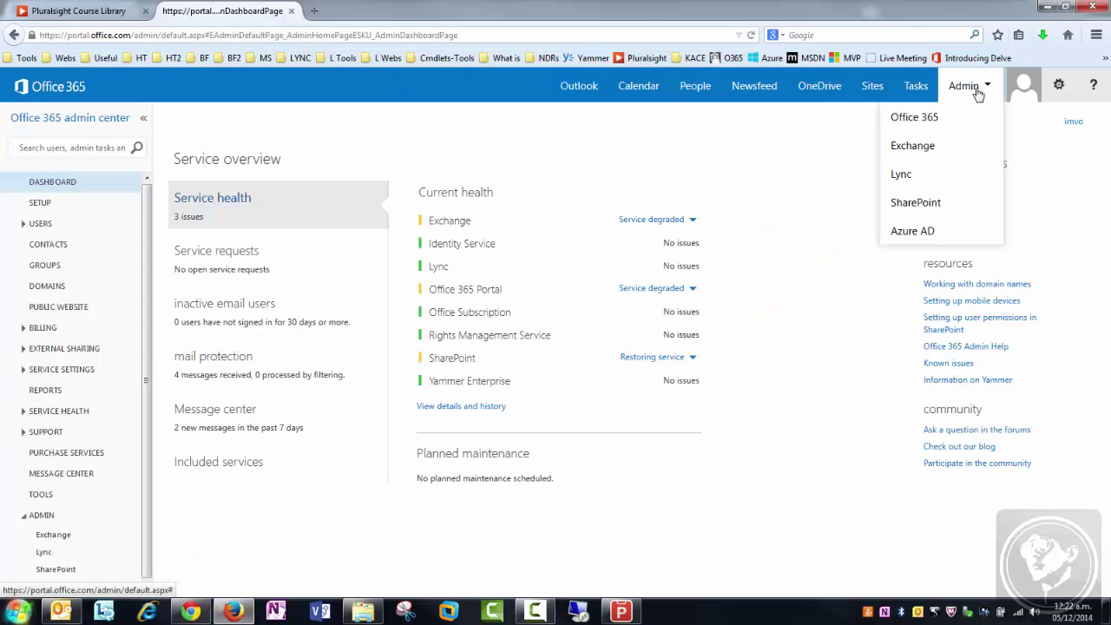
click(926, 151)
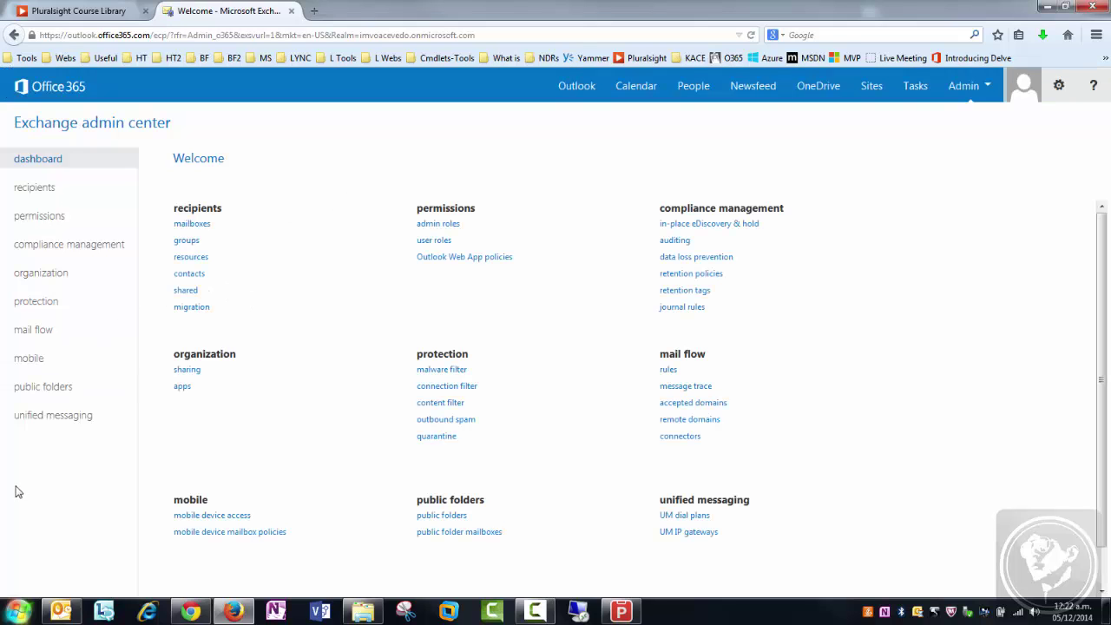
click(202, 613)
click(232, 612)
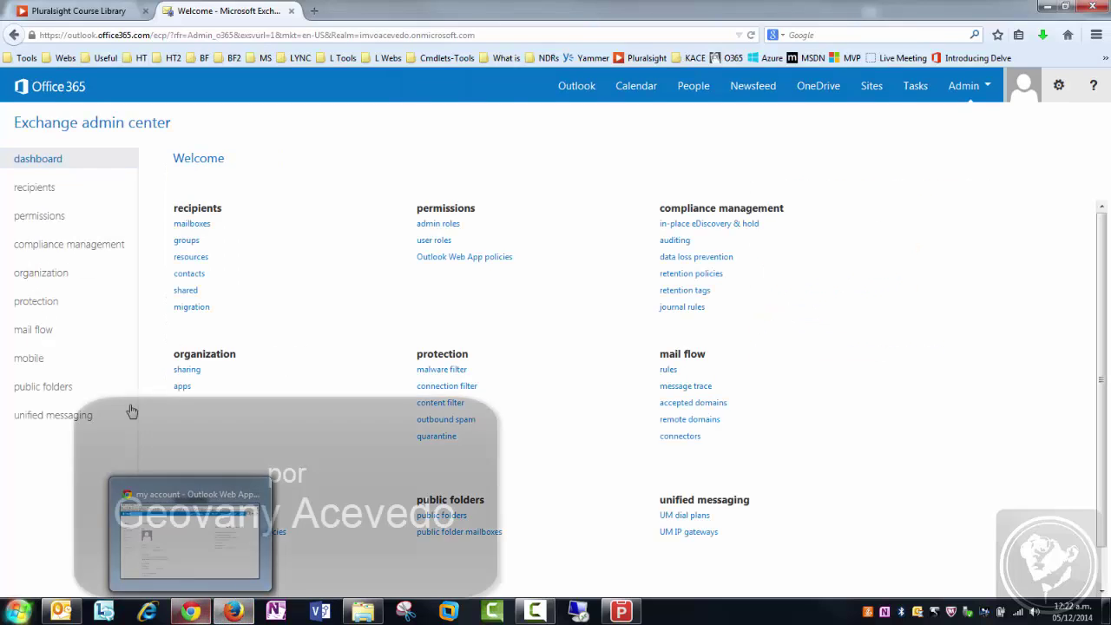
click(191, 612)
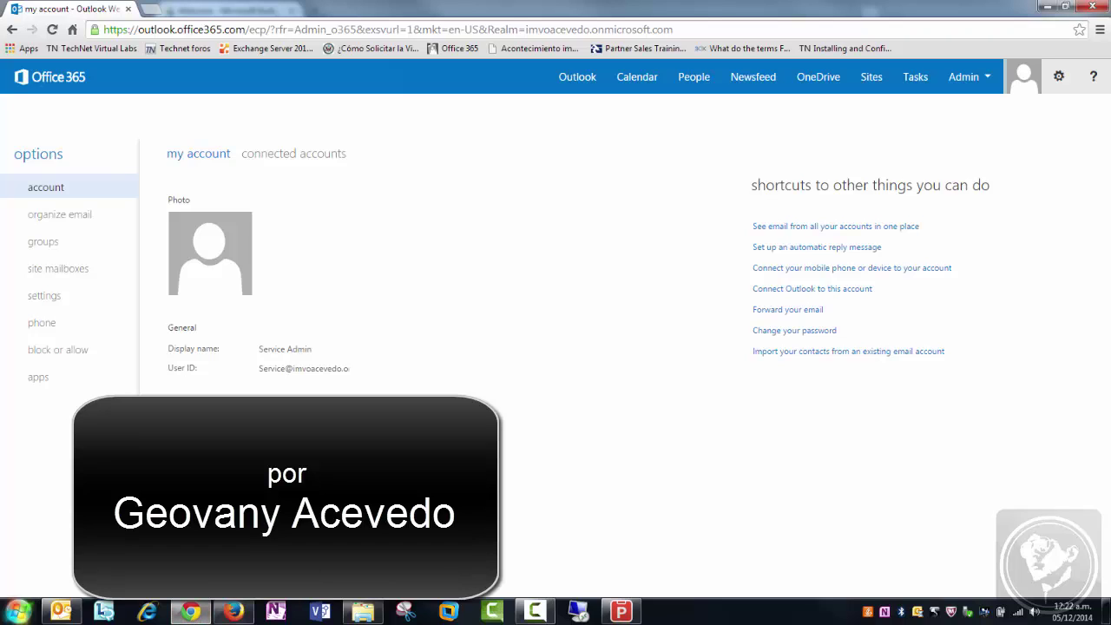